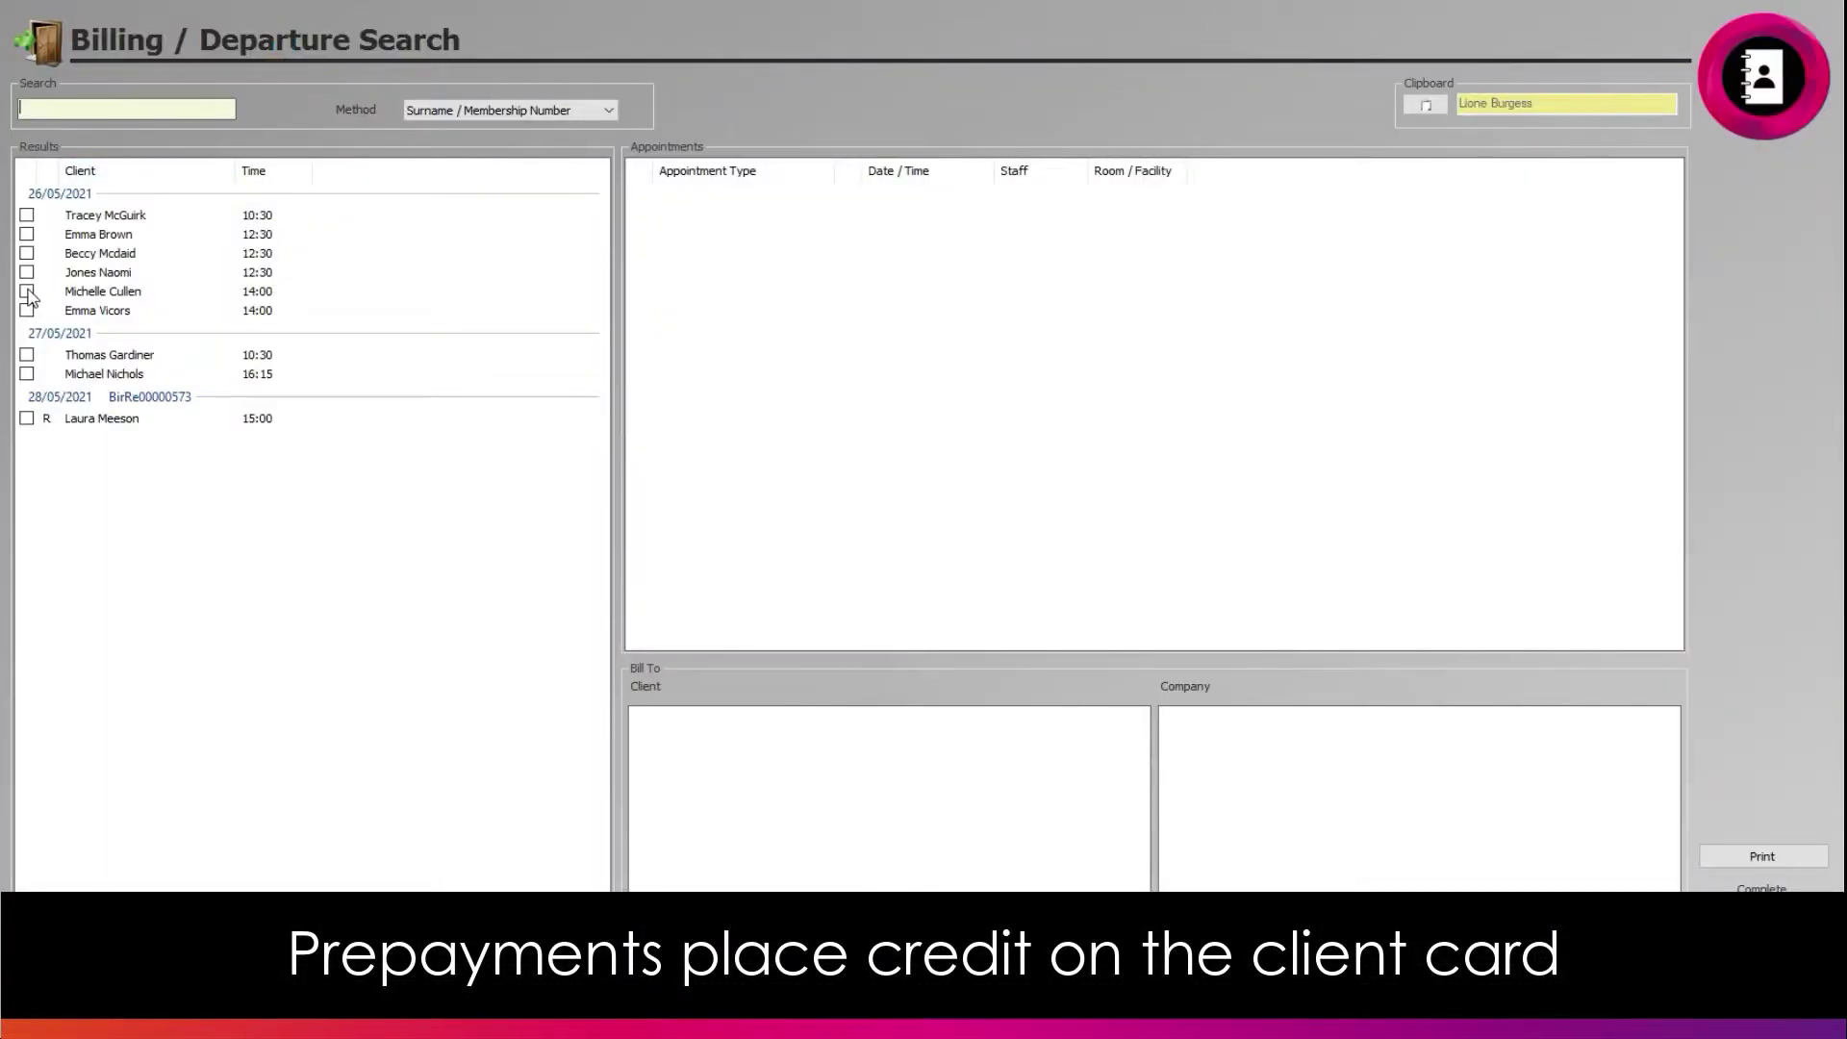
click(27, 292)
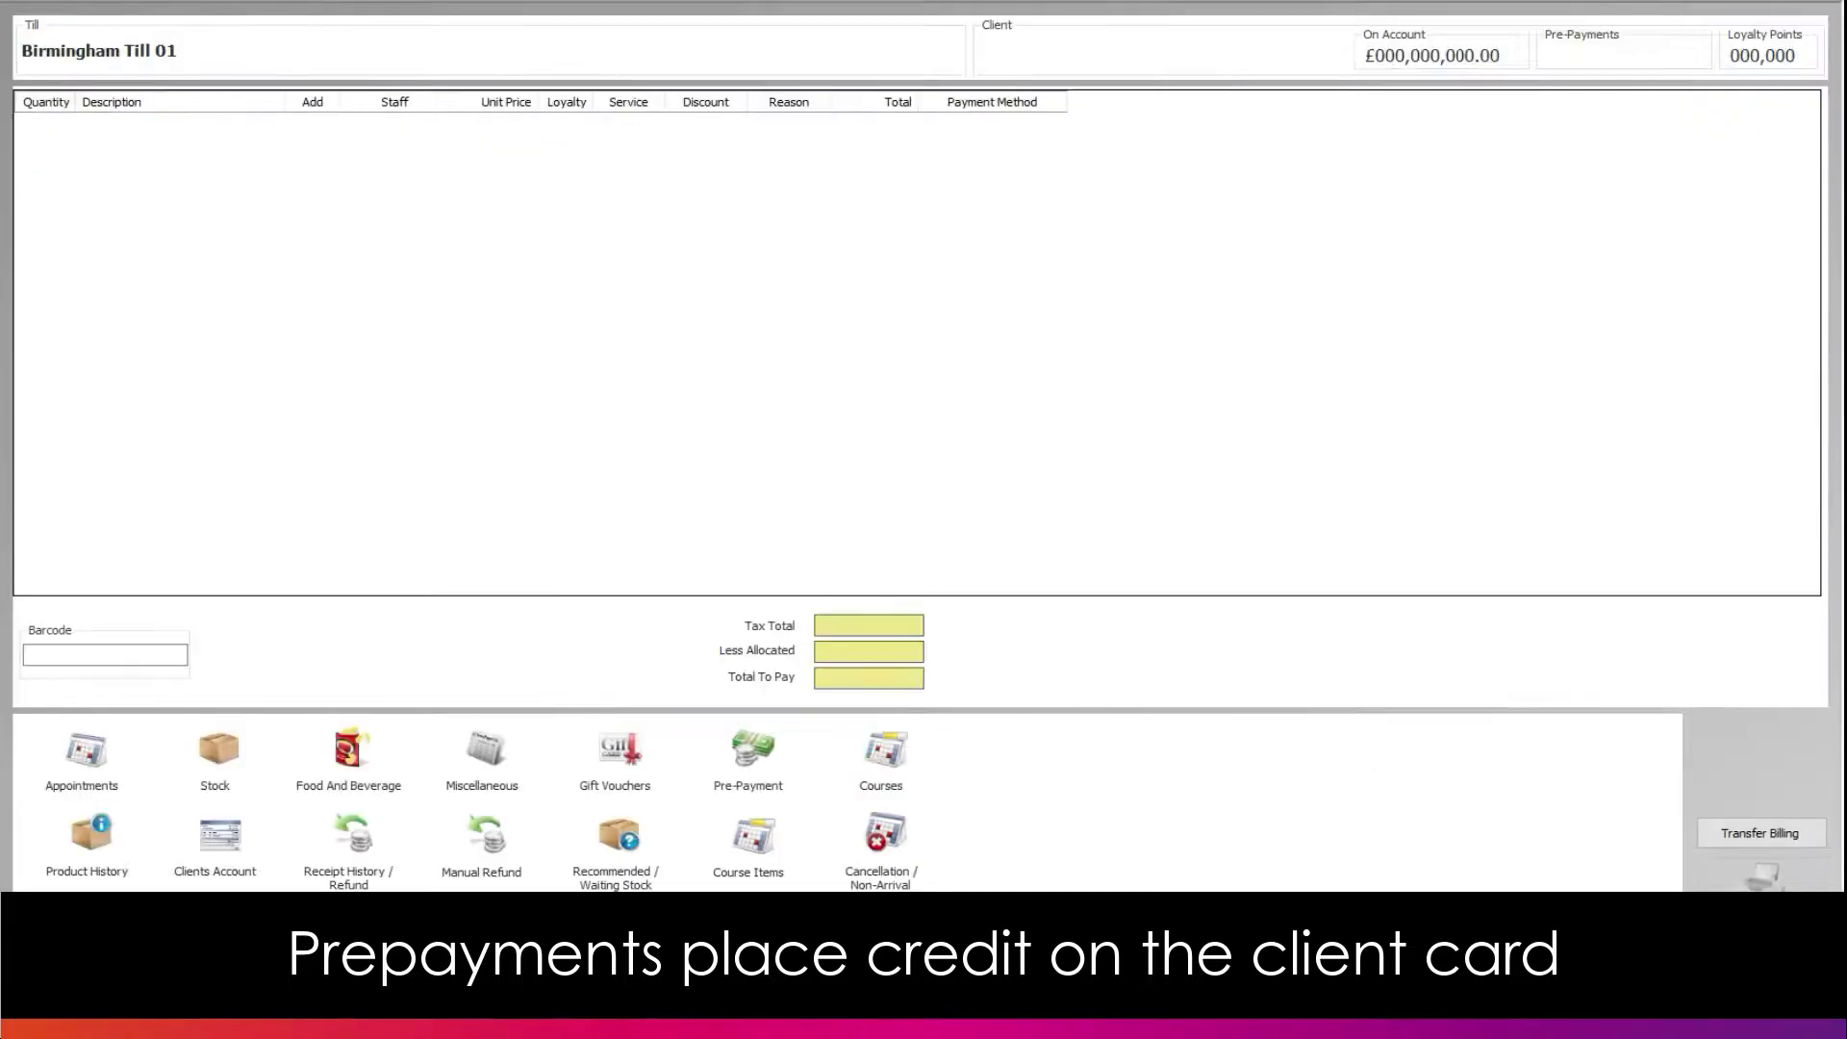
click(748, 764)
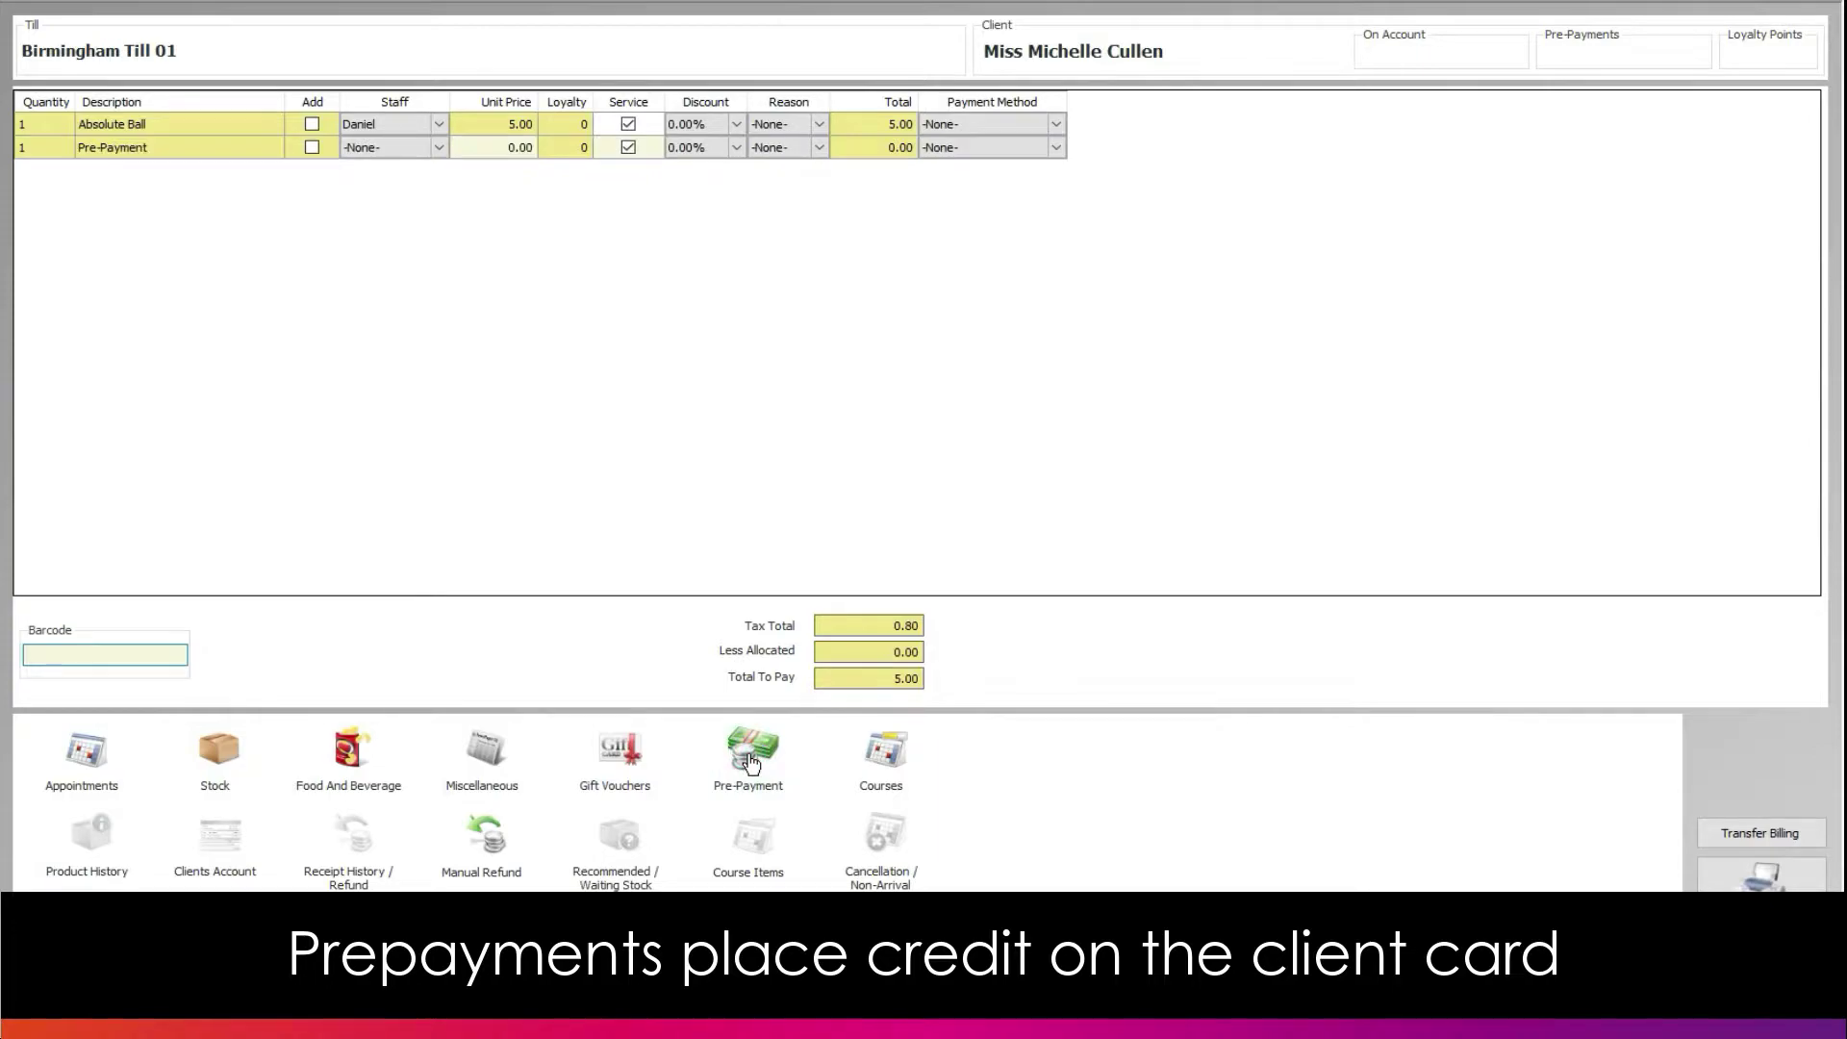
click(511, 148)
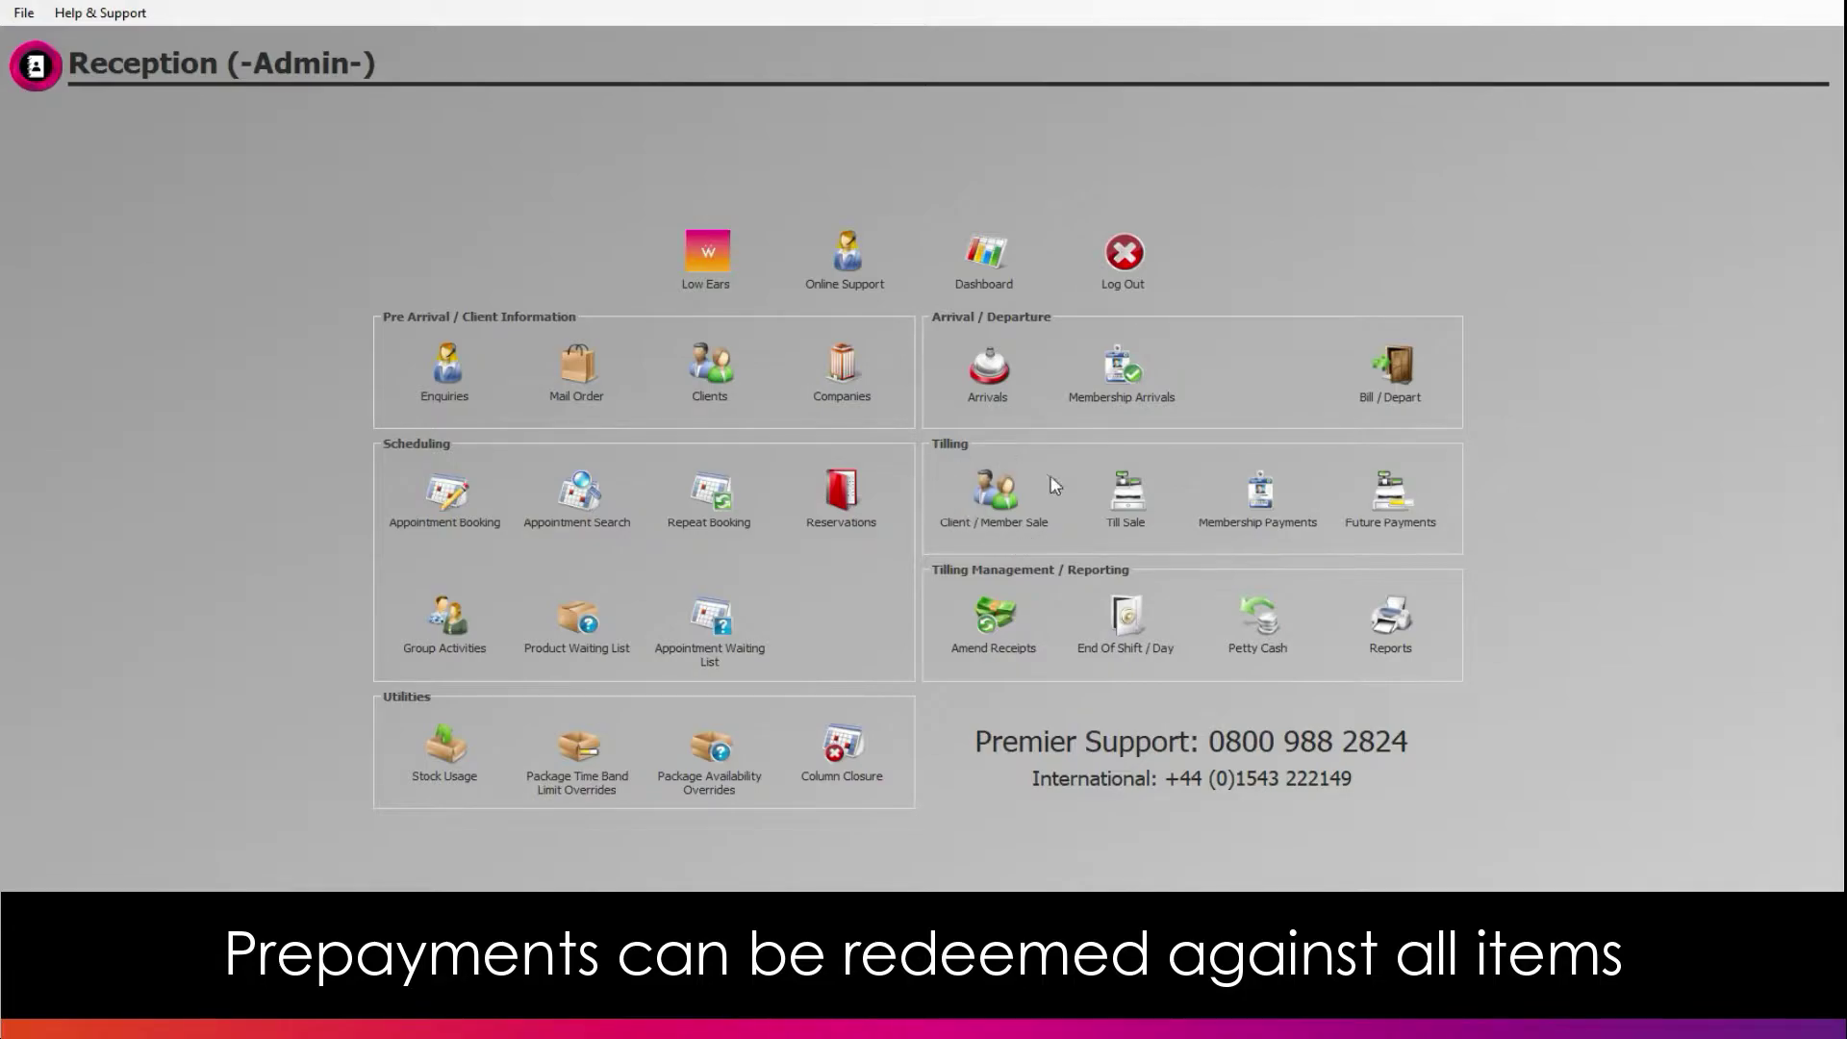
Step: Start a Client / Member Sale for Burgess and view her £100.00 PrePayments till message
click(982, 498)
text(Burgess)
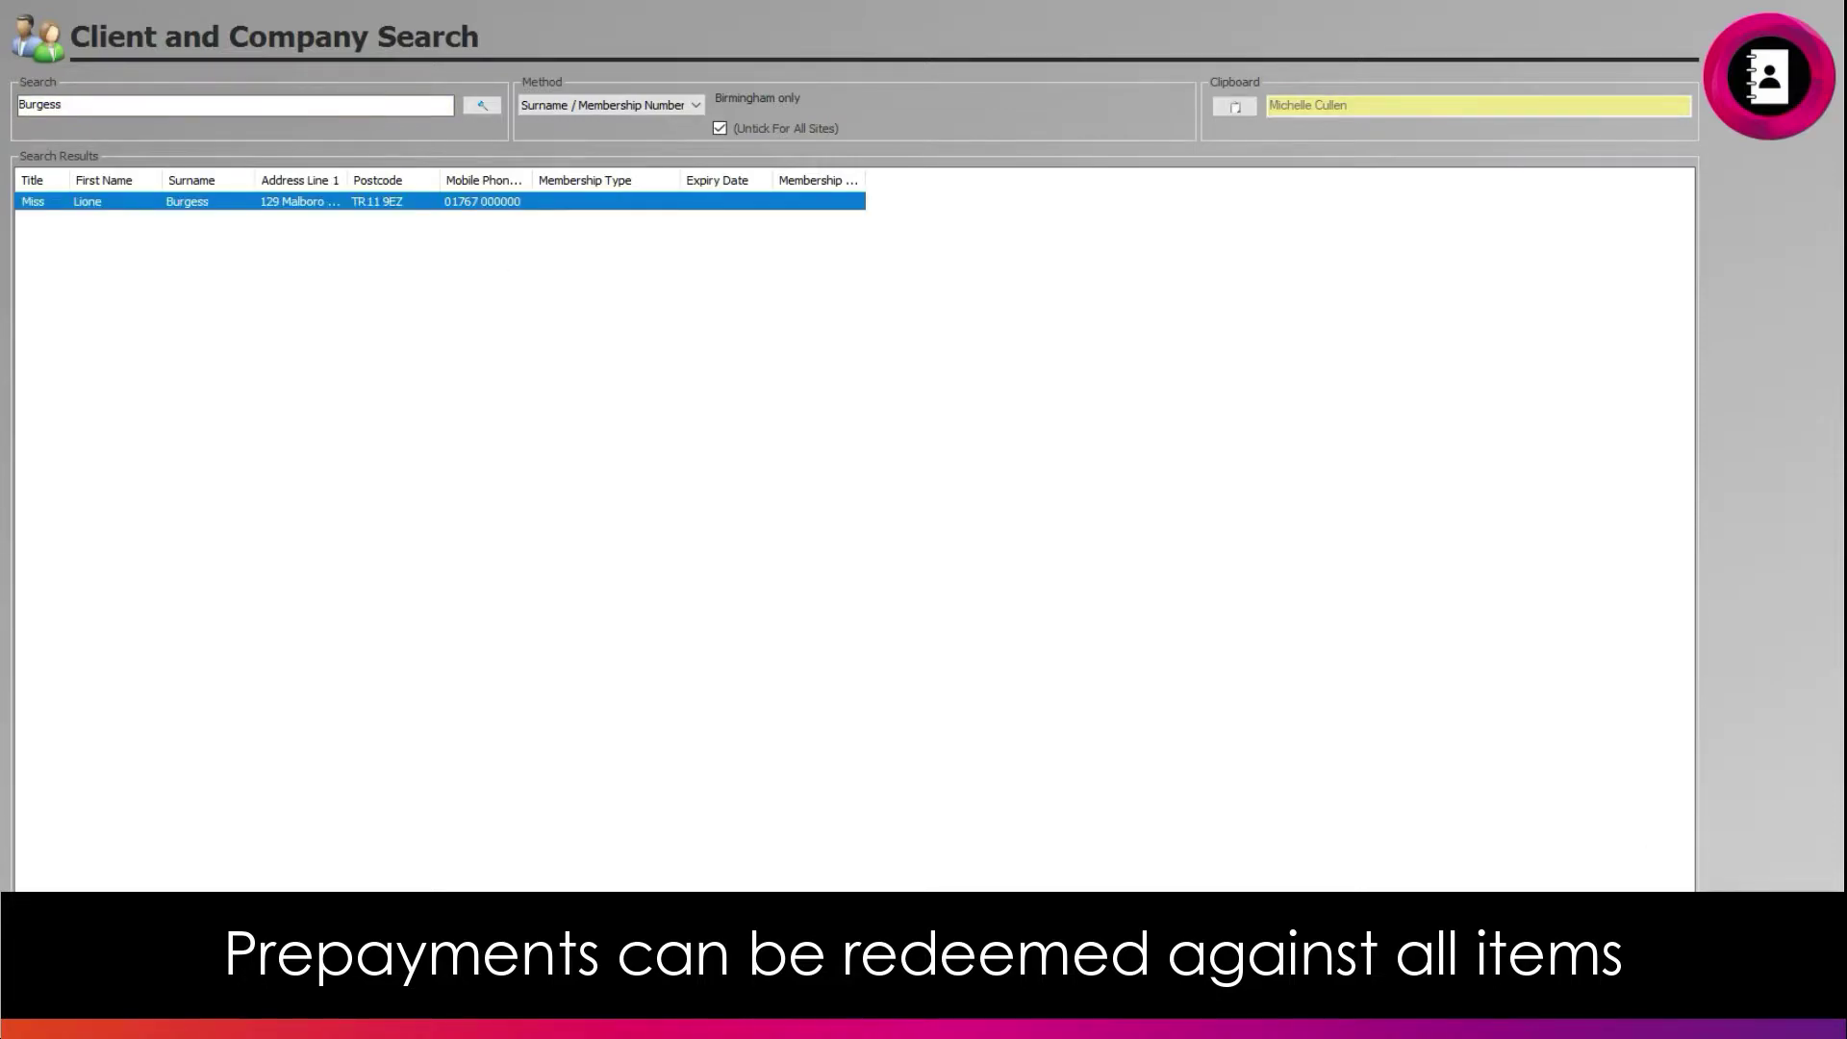
key(Return)
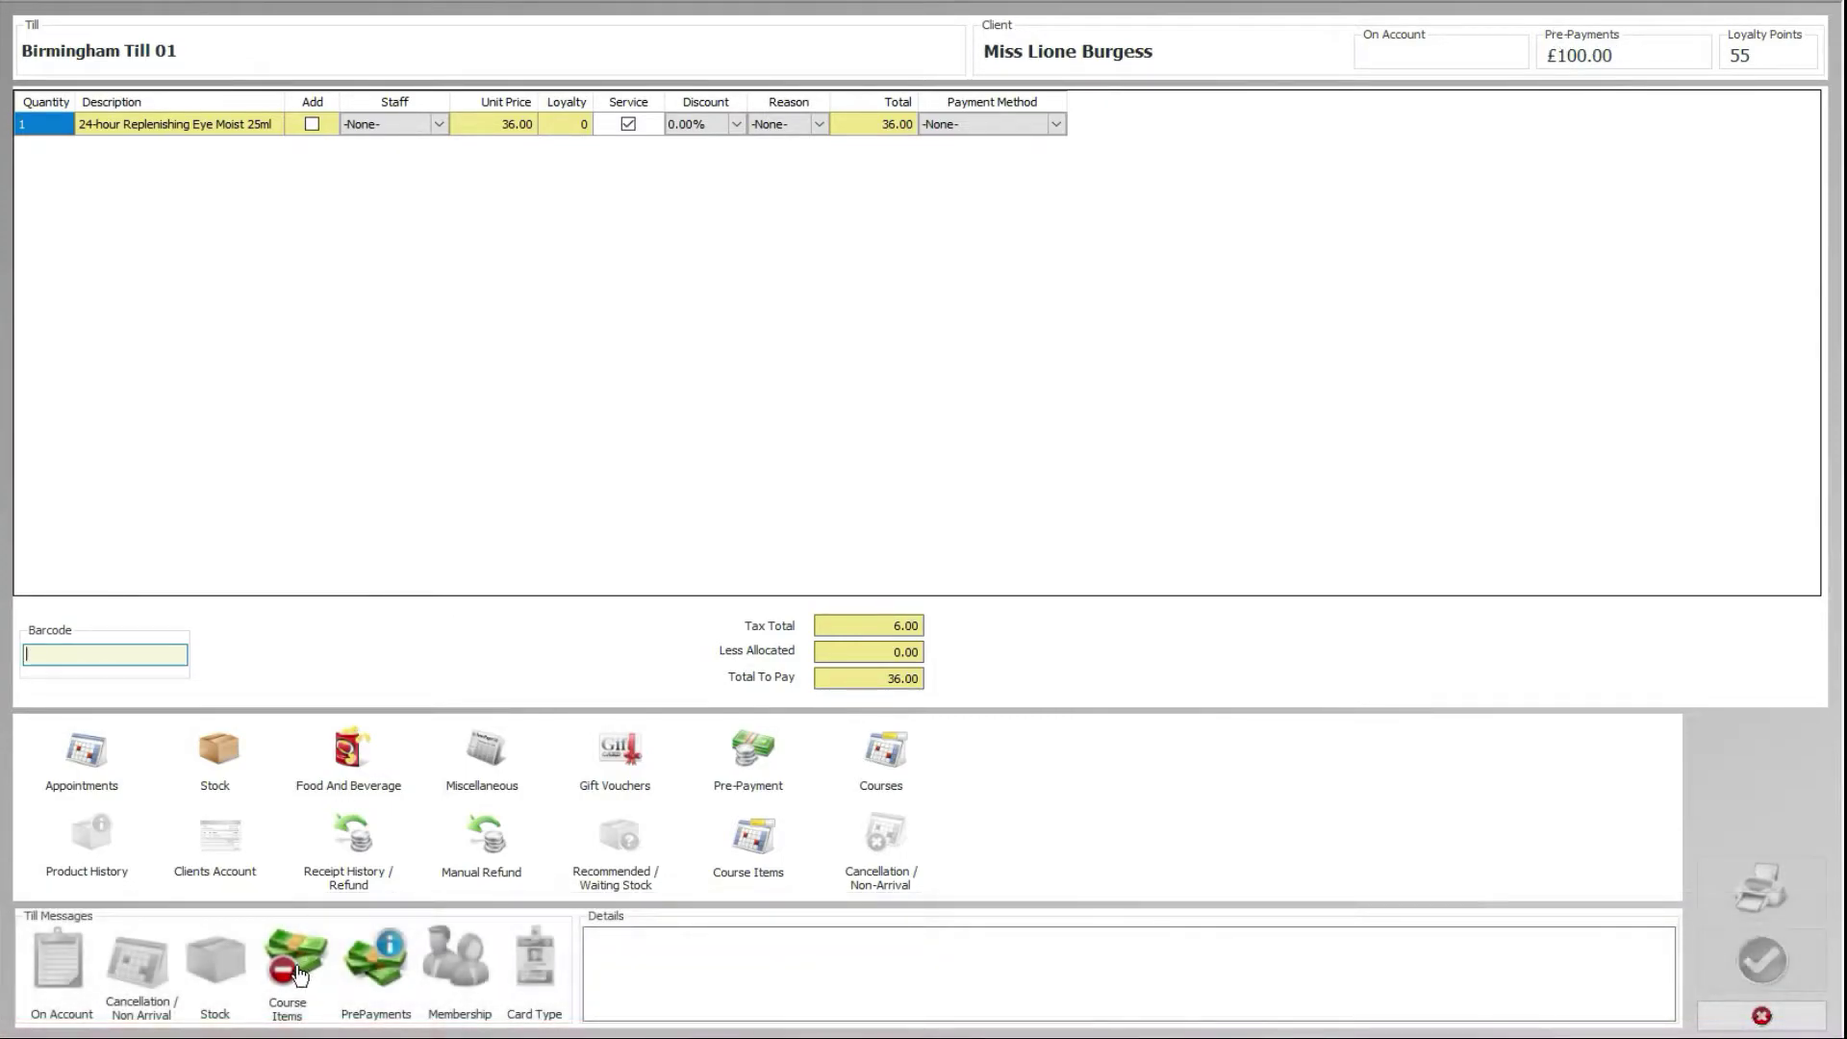
click(375, 960)
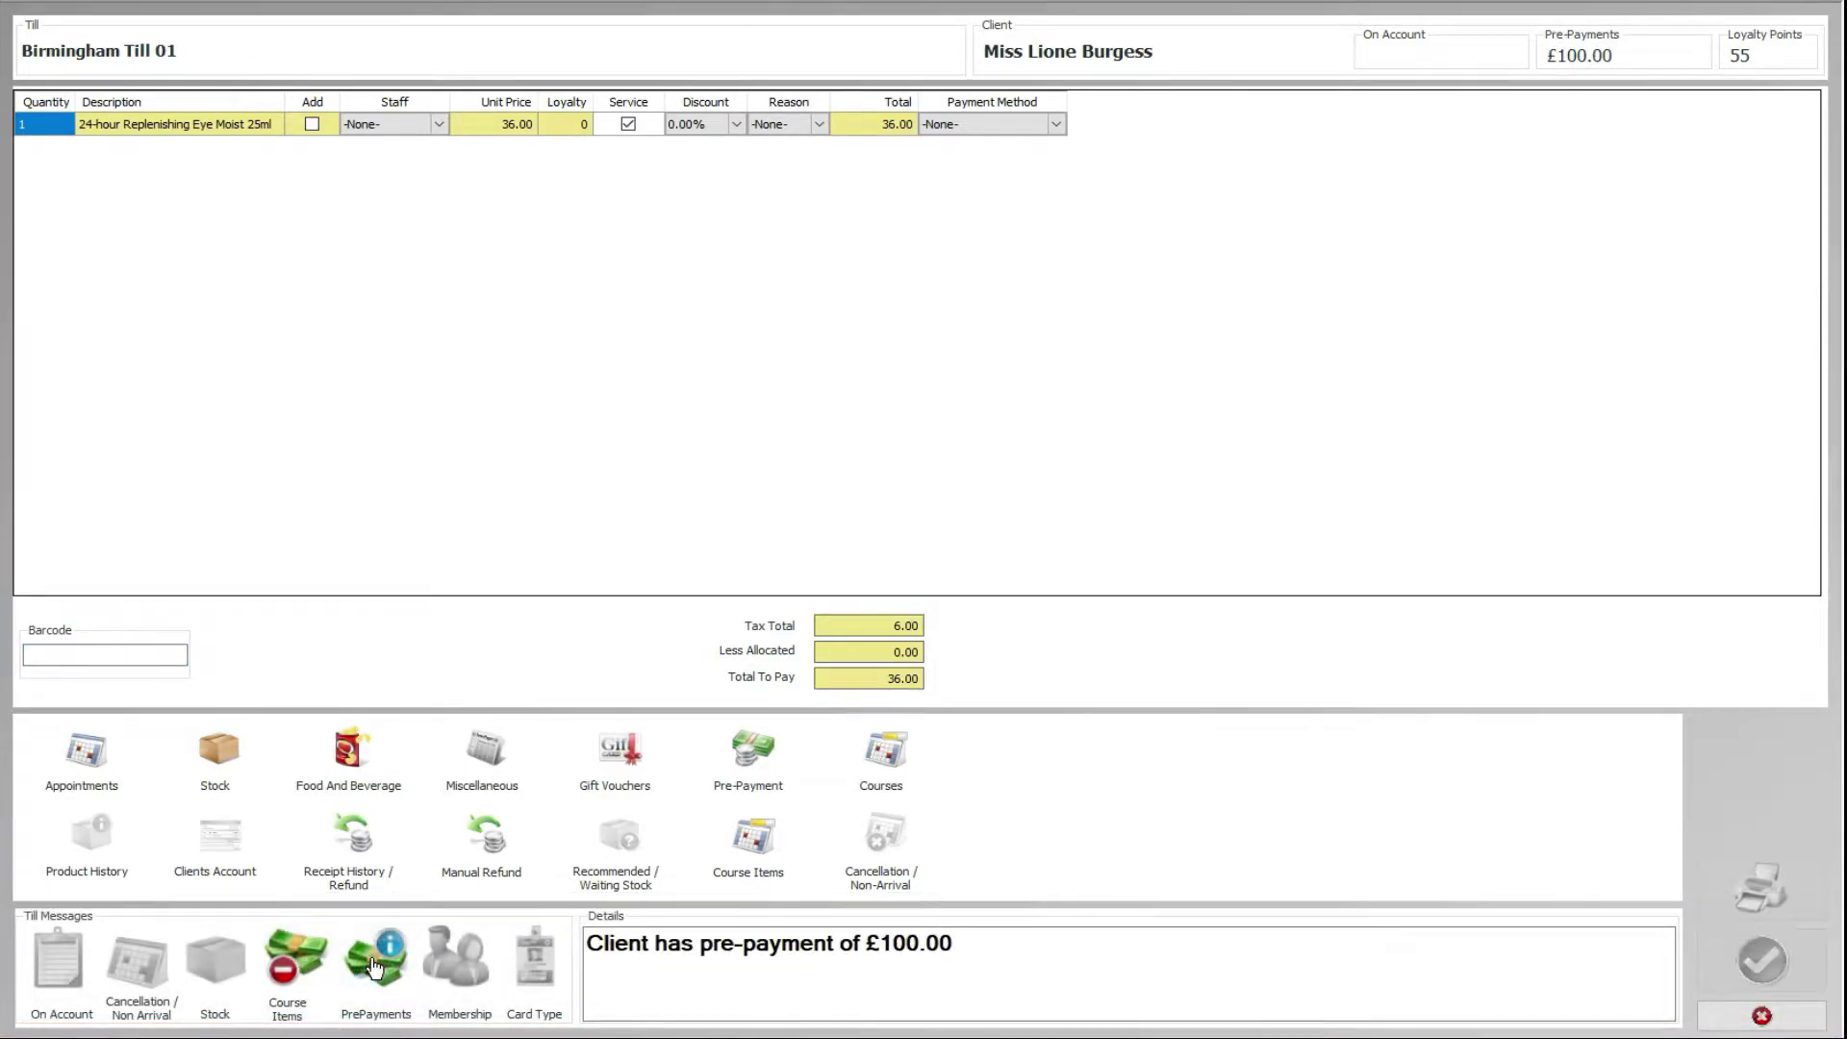
click(981, 956)
click(981, 948)
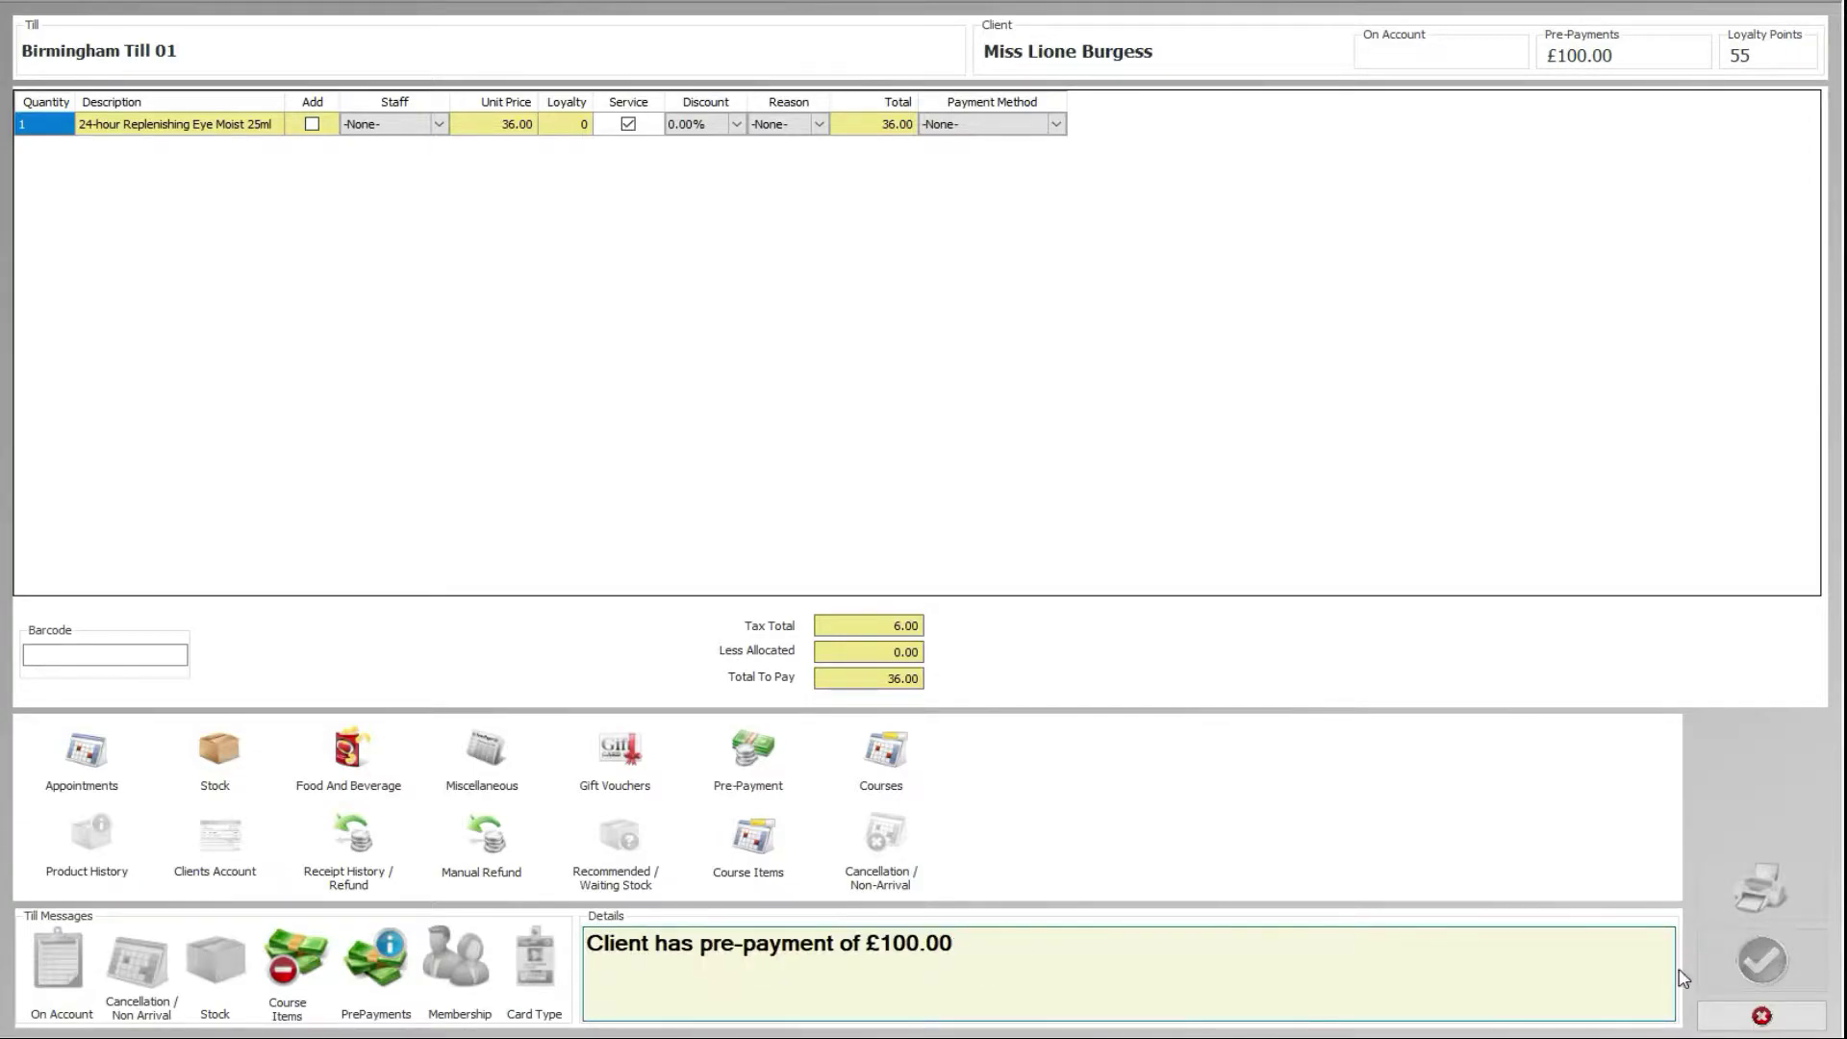
Step: Settle the 36.00 bill through Pre-Payment Redemption and confirm the allocation
click(1760, 959)
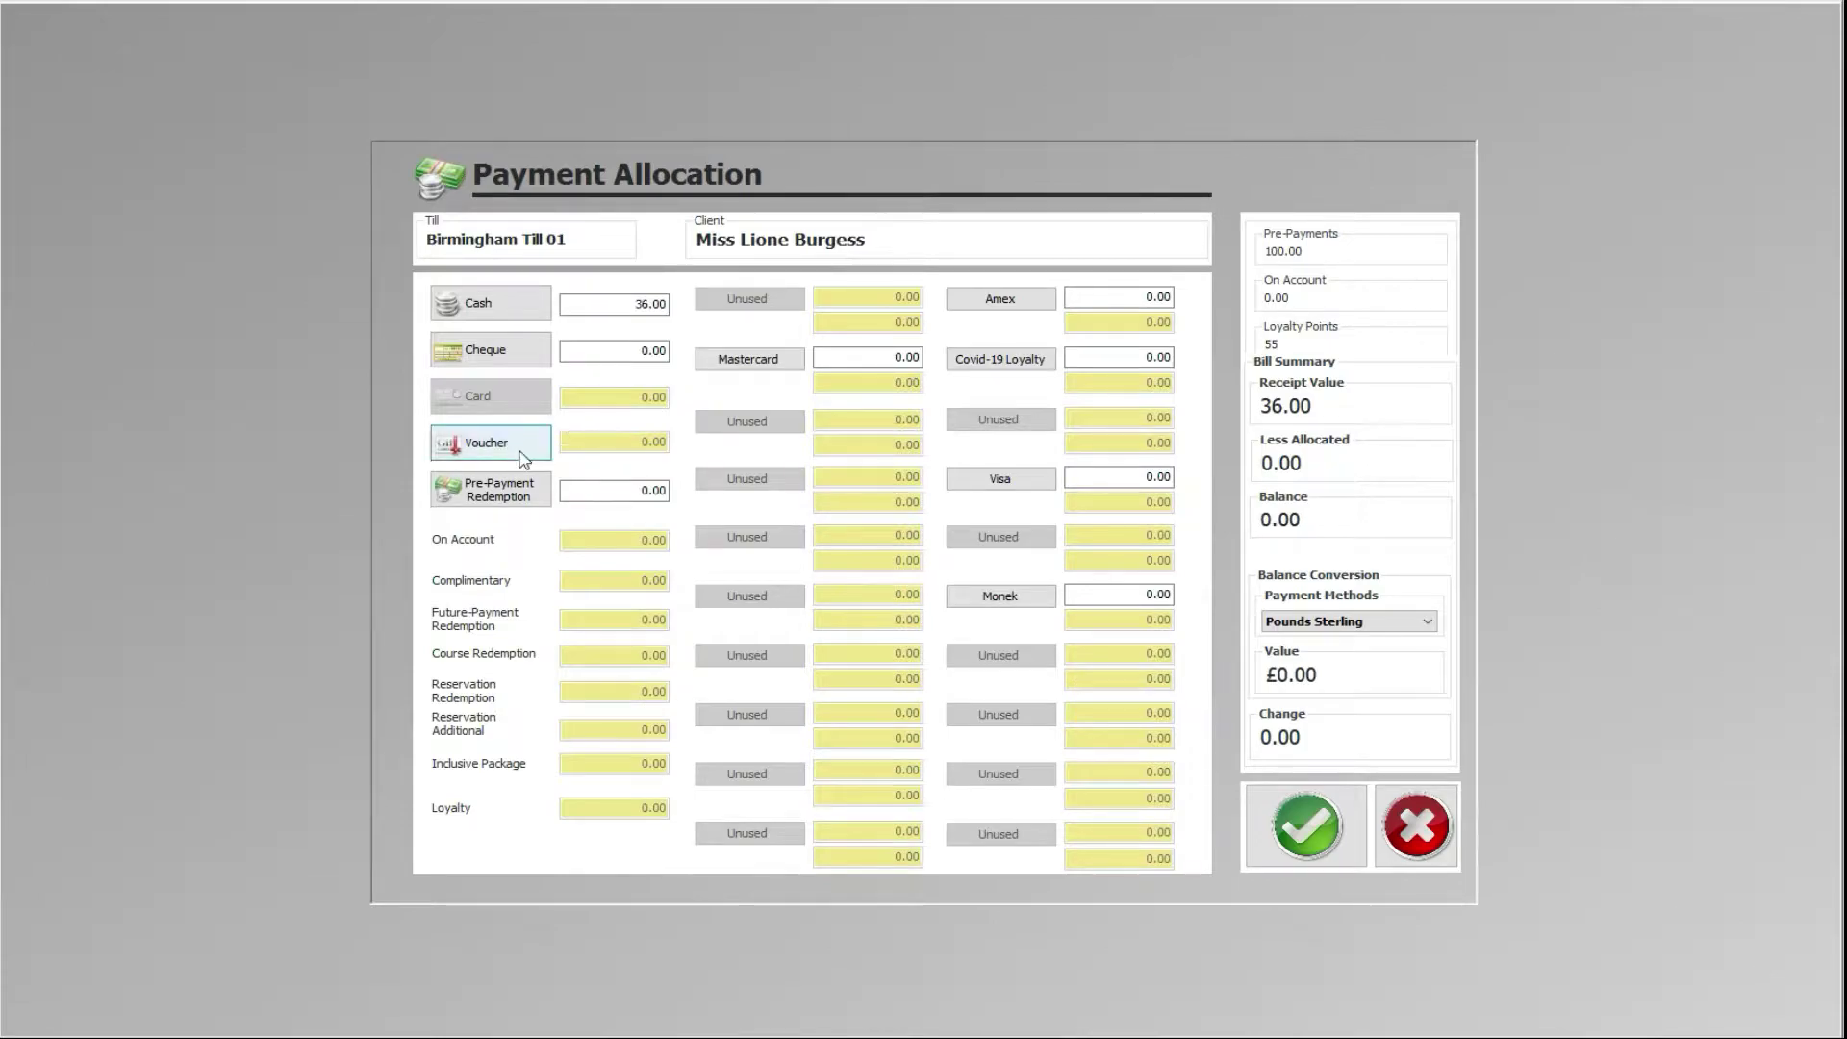
click(501, 496)
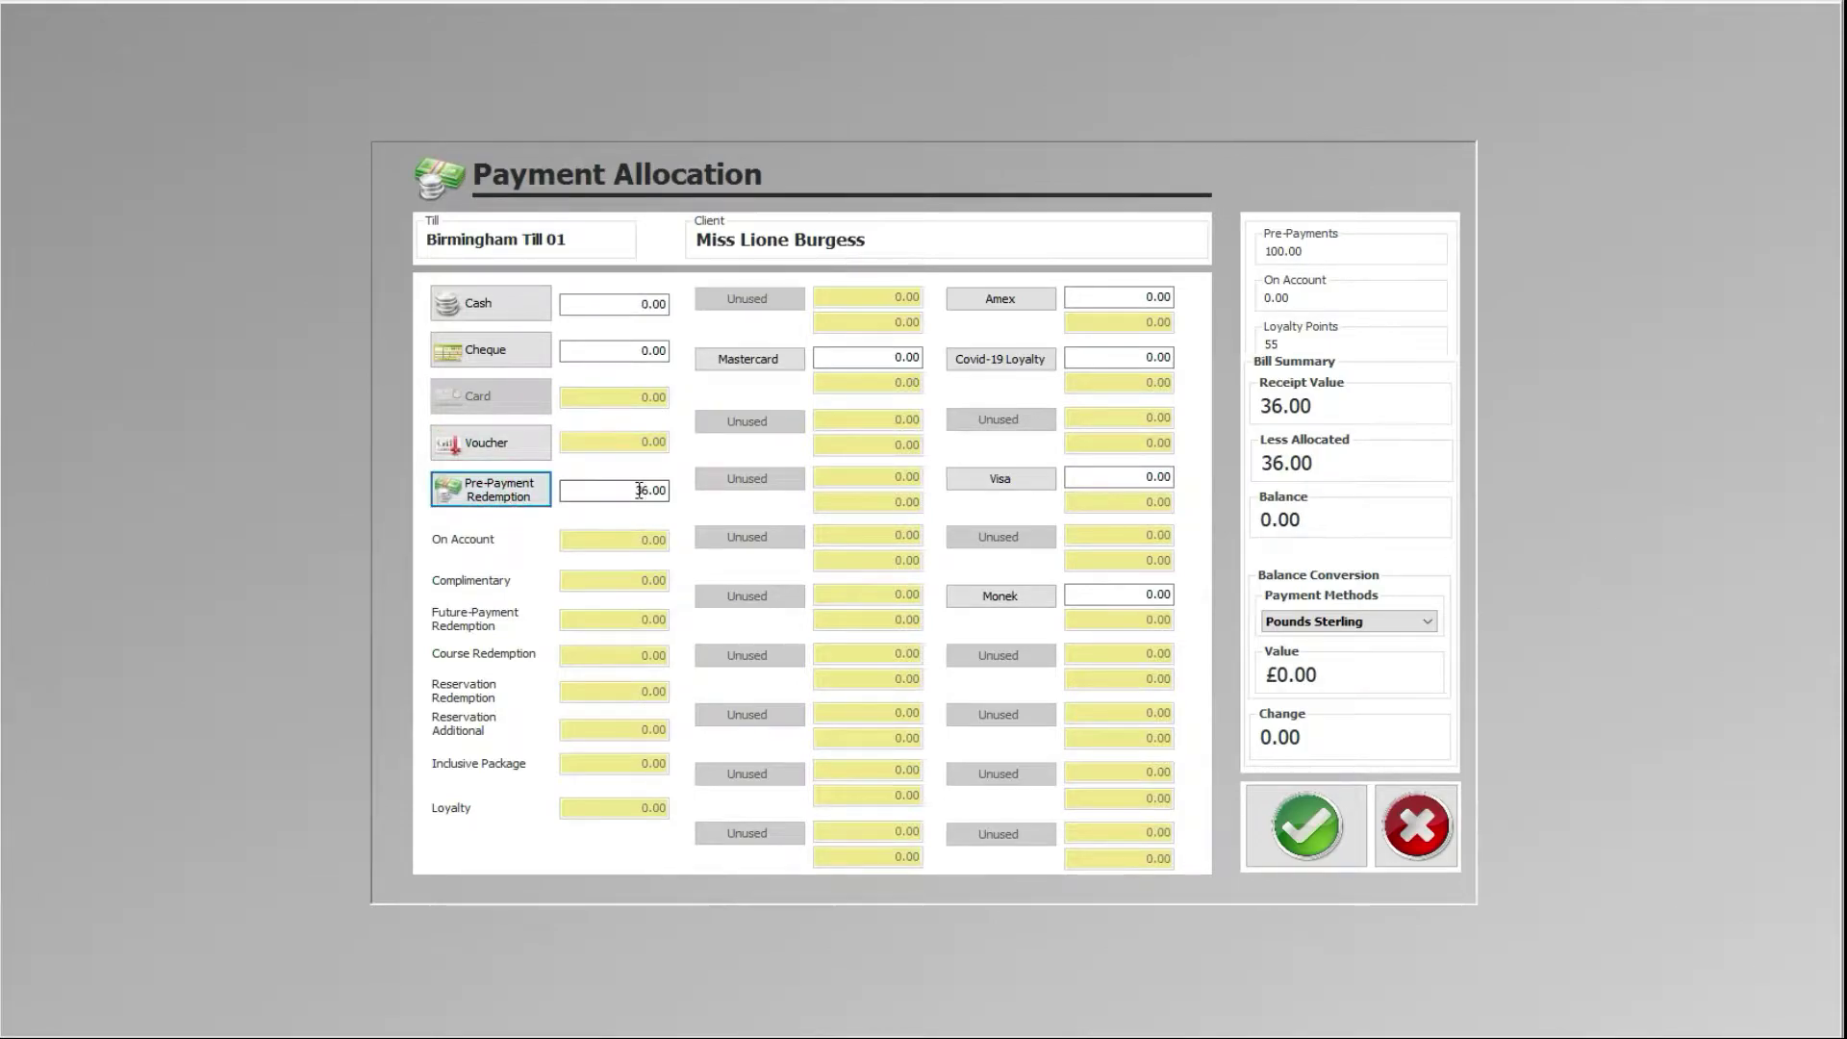
click(1310, 825)
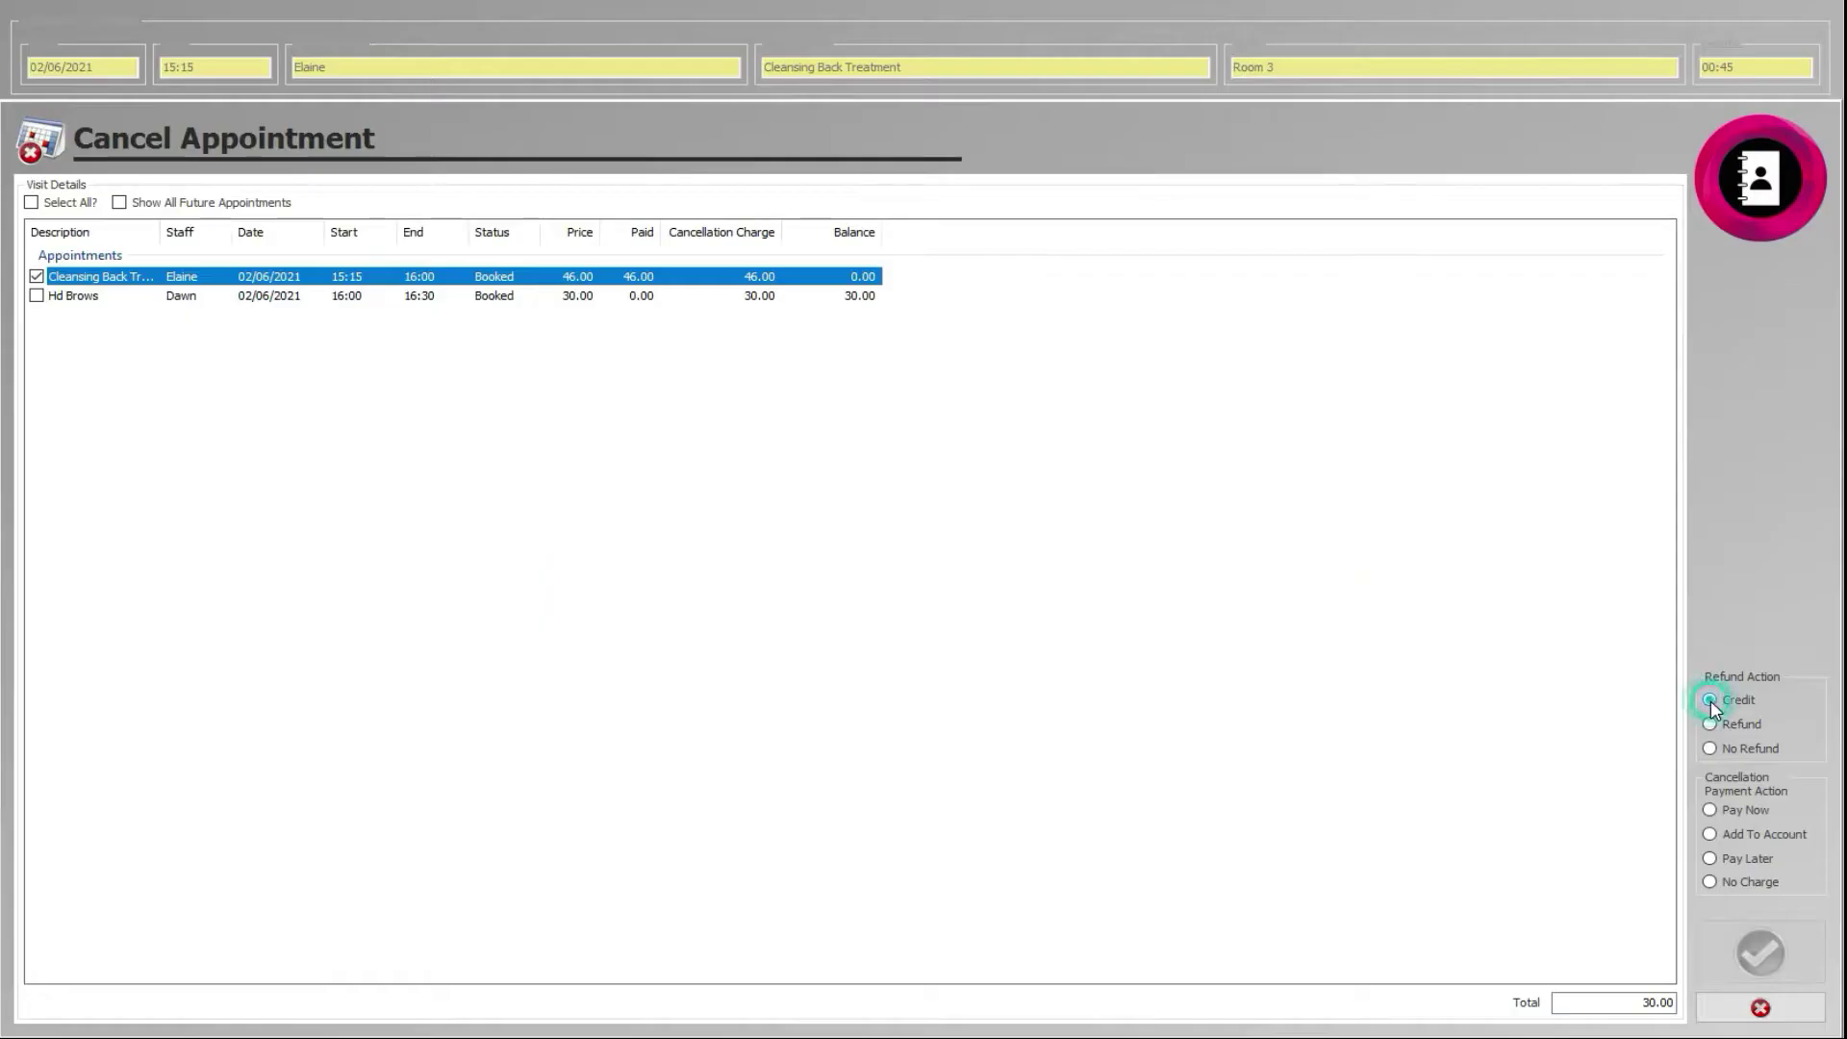
Step: Cancel the Cleansing Back Treatment appointment with Credit as the Refund Action
click(1712, 701)
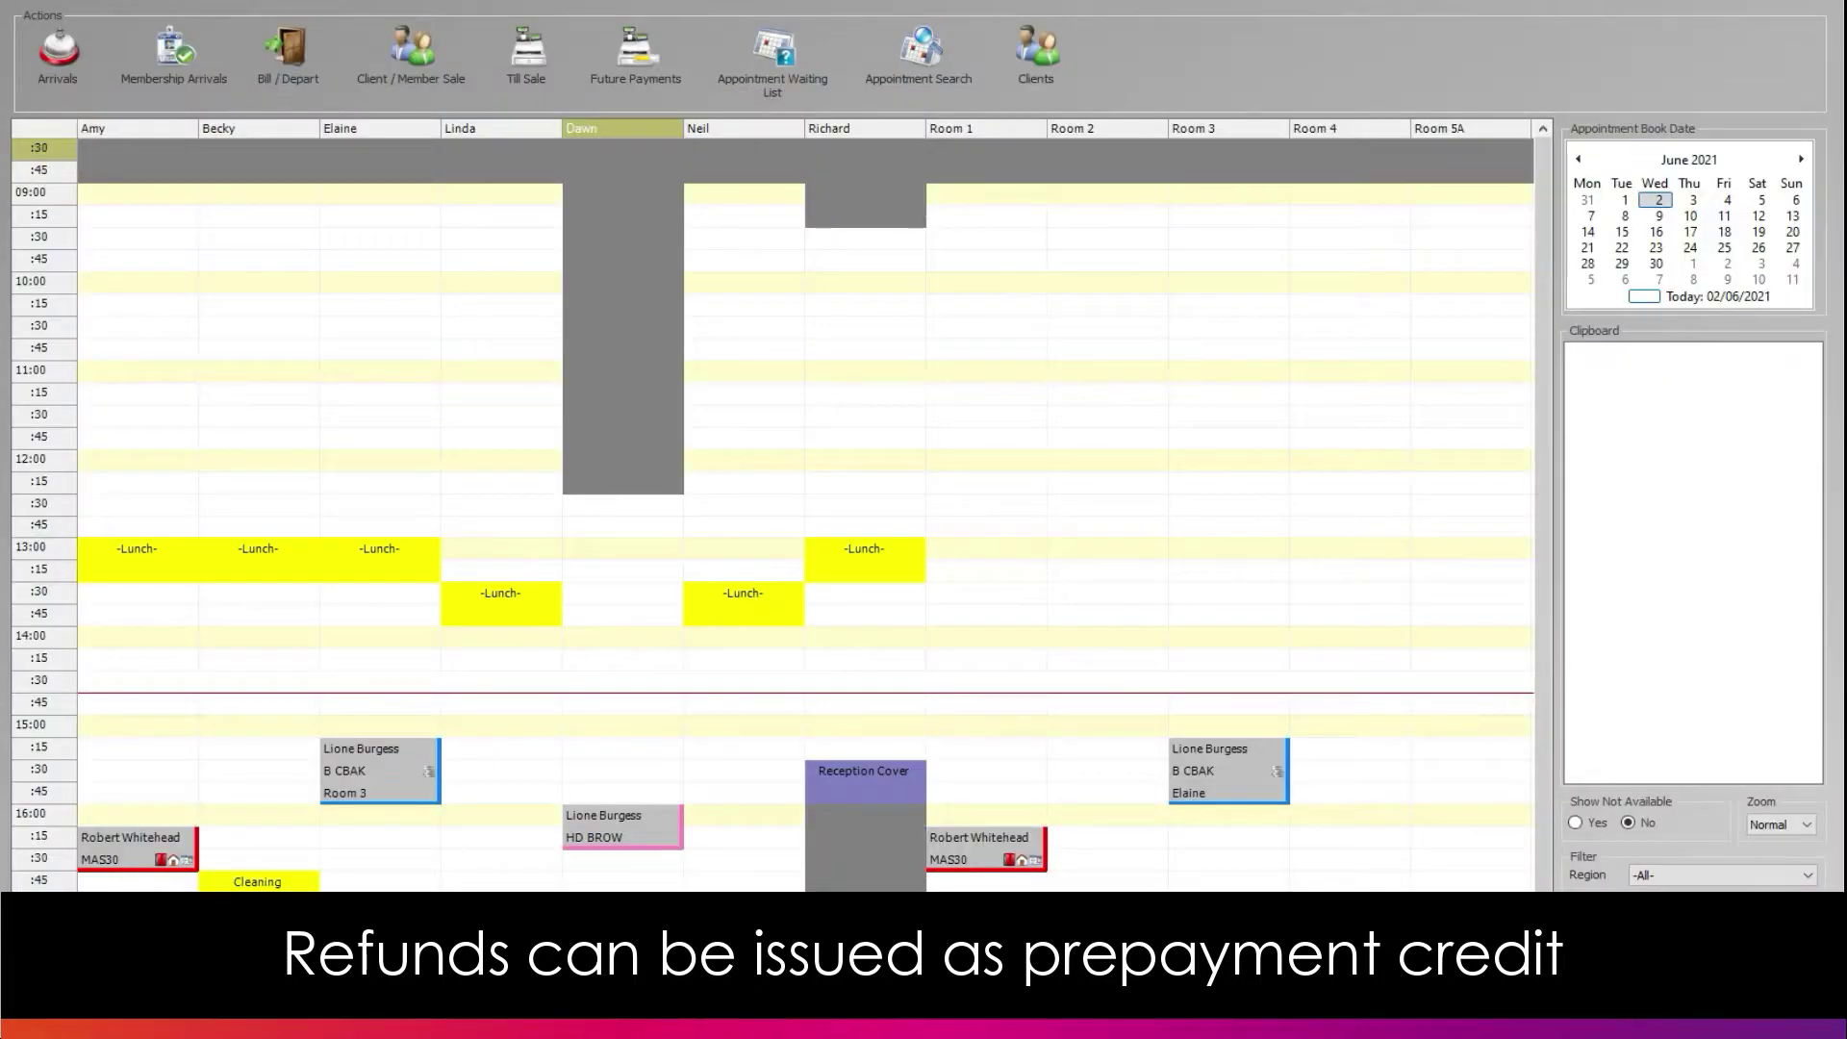
click(1215, 763)
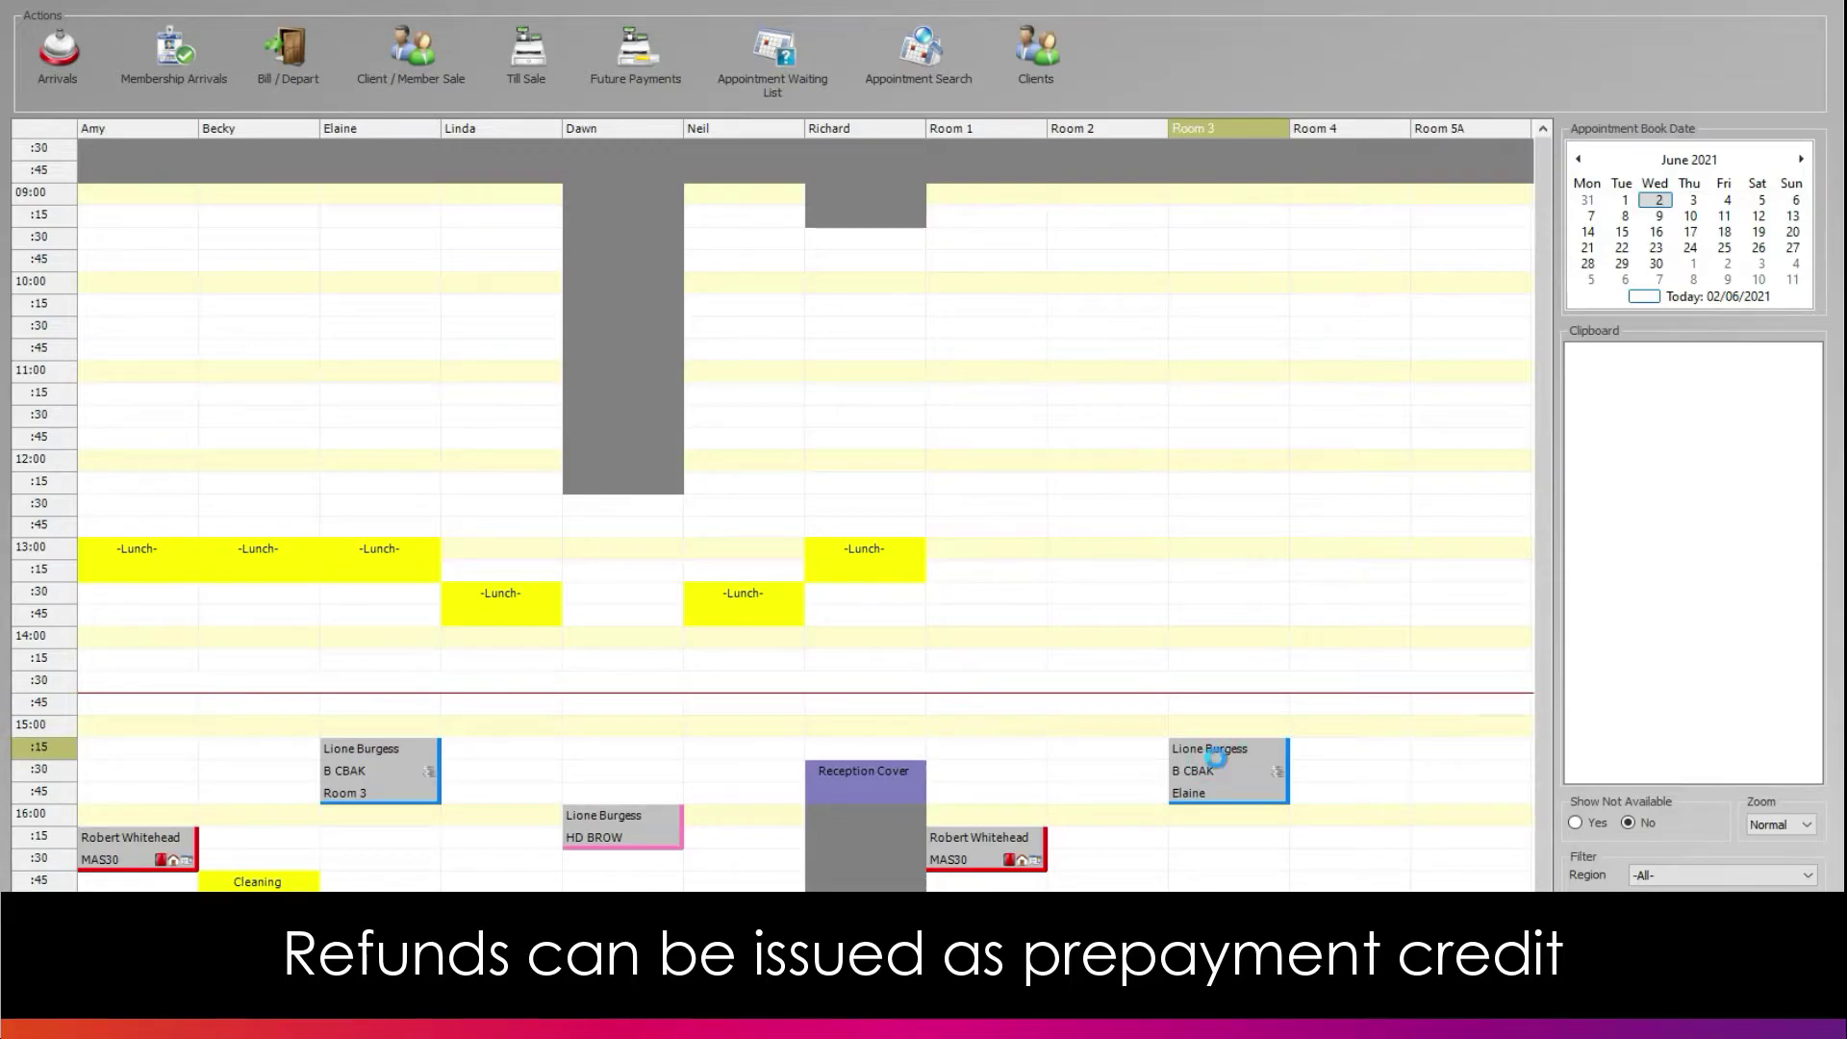
double_click(1216, 753)
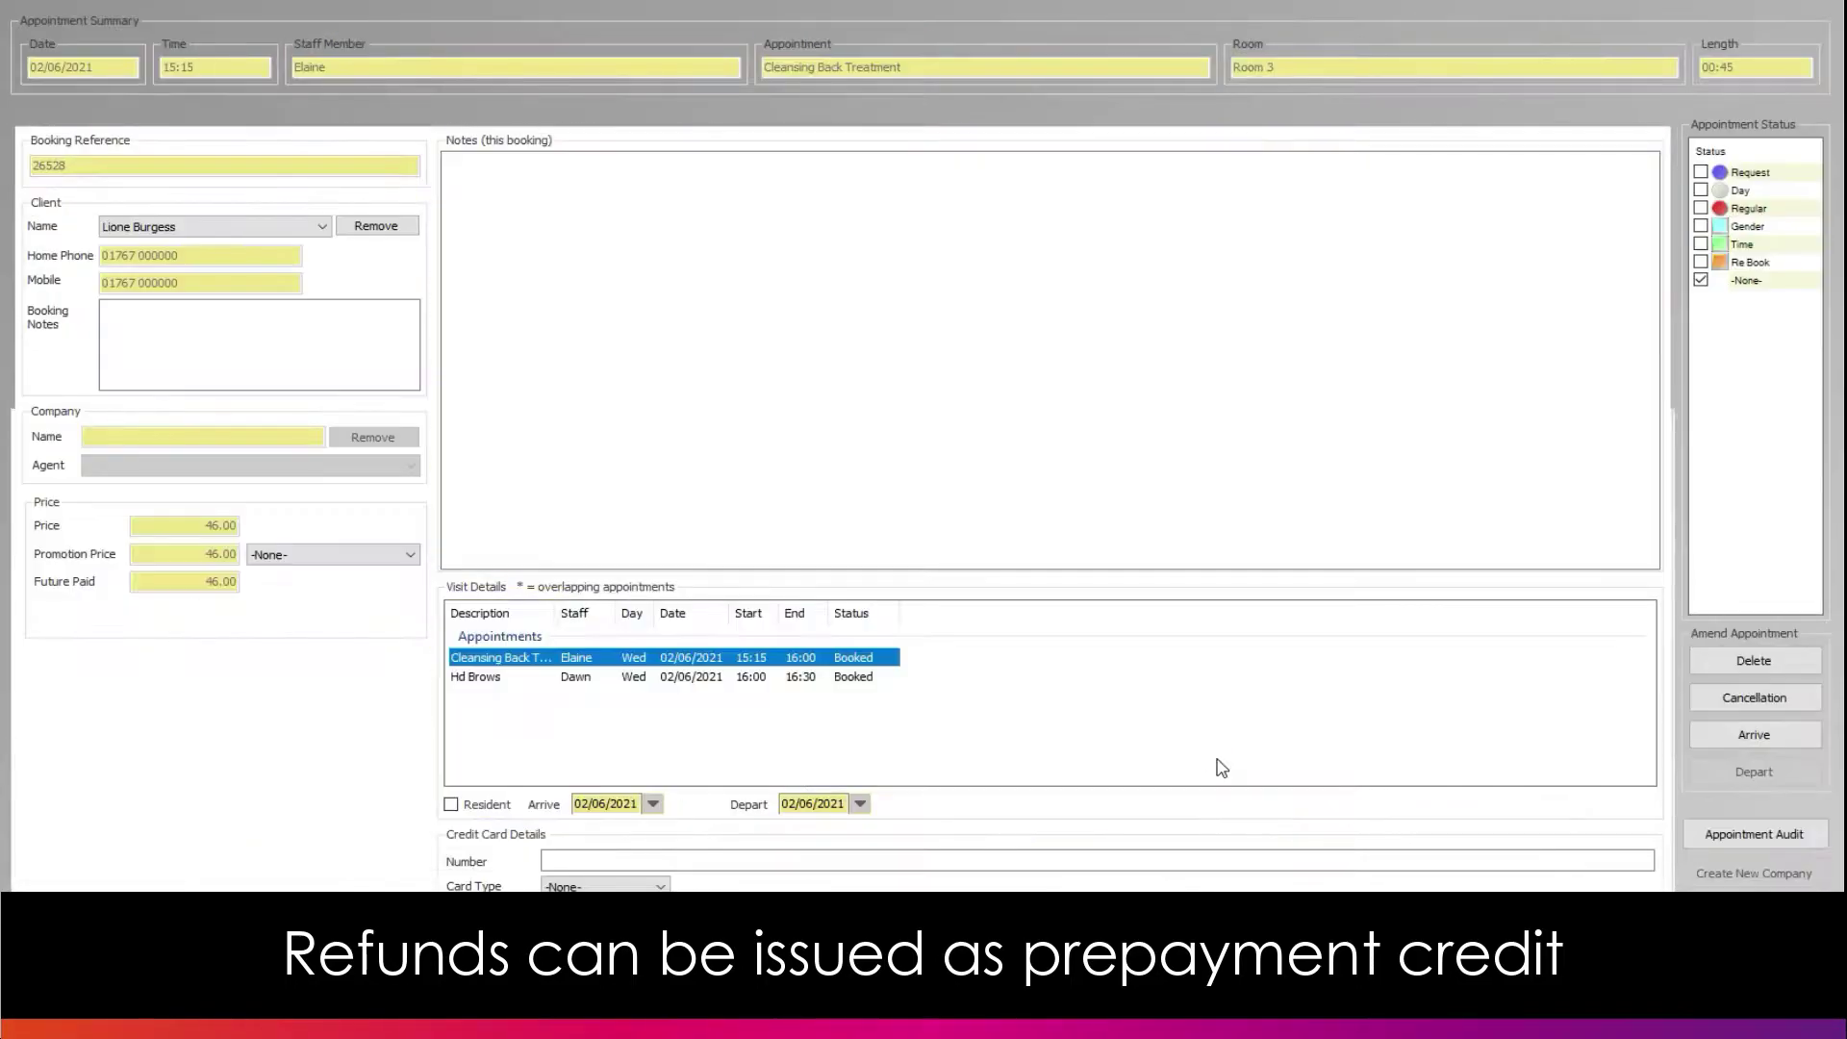
click(1743, 701)
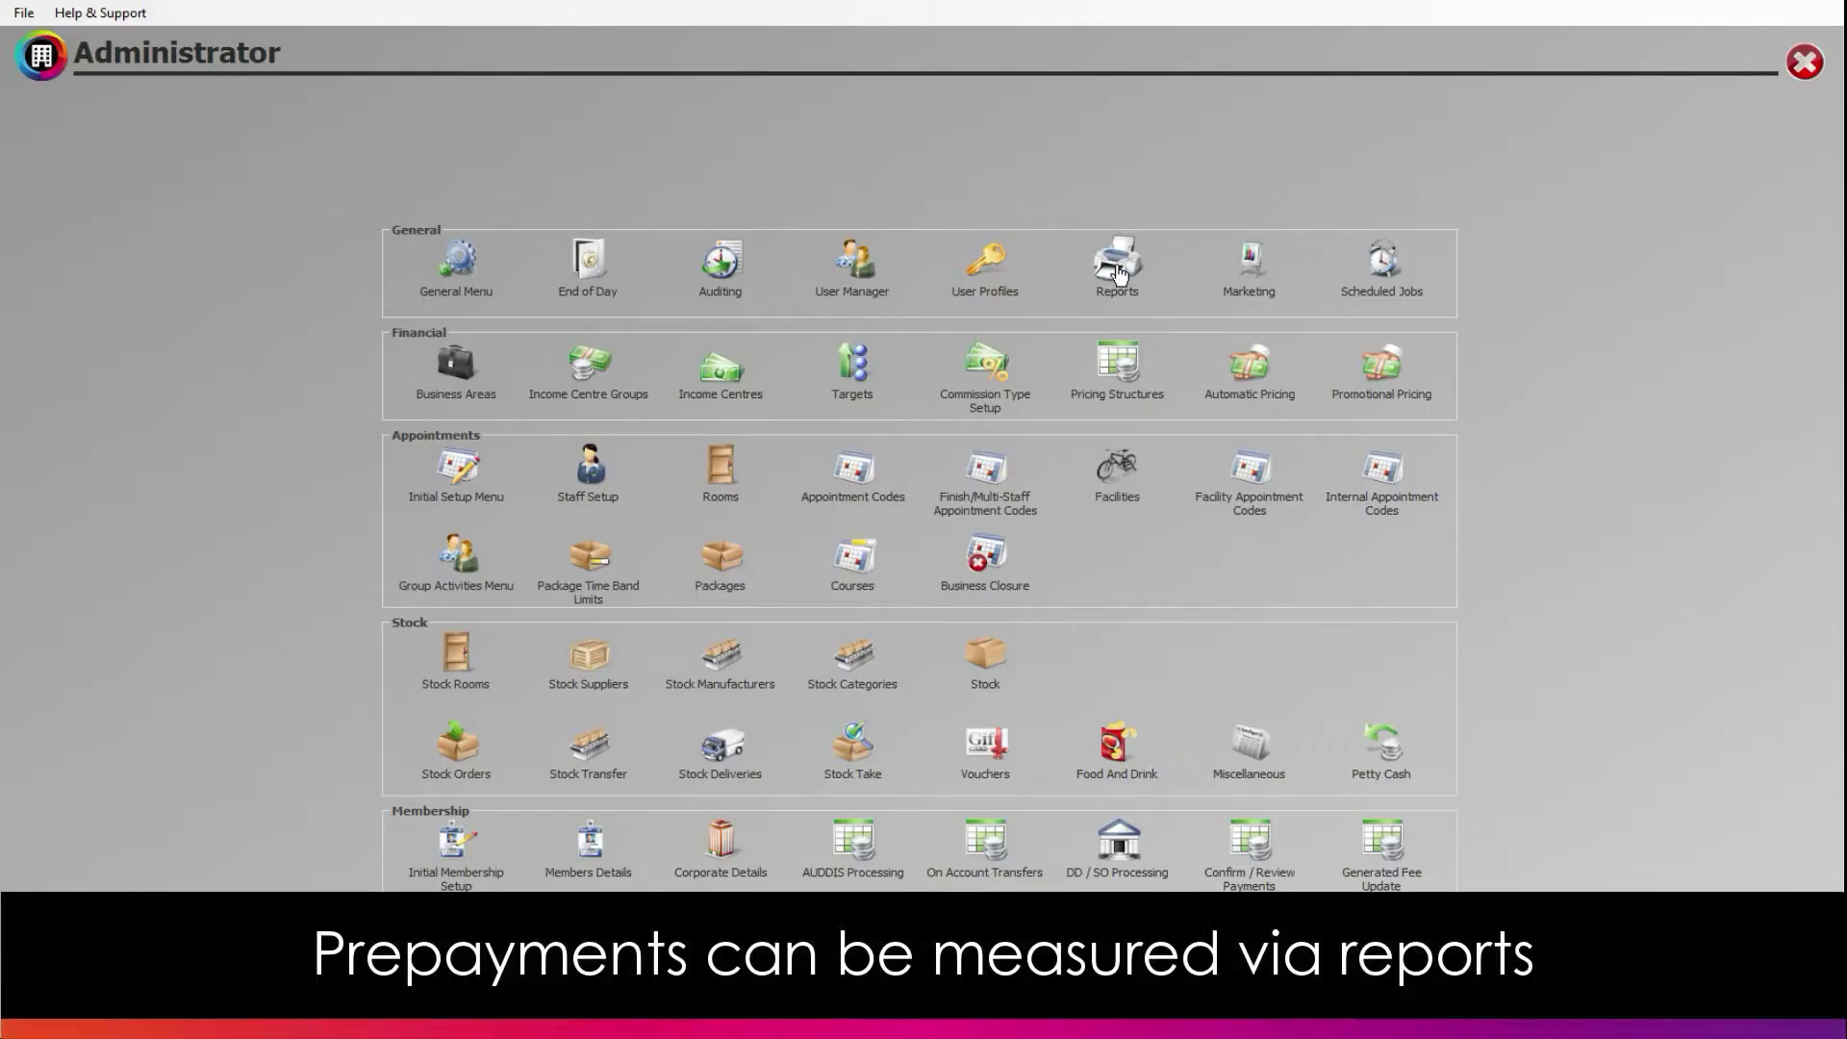
scroll(272, 416, down, 3)
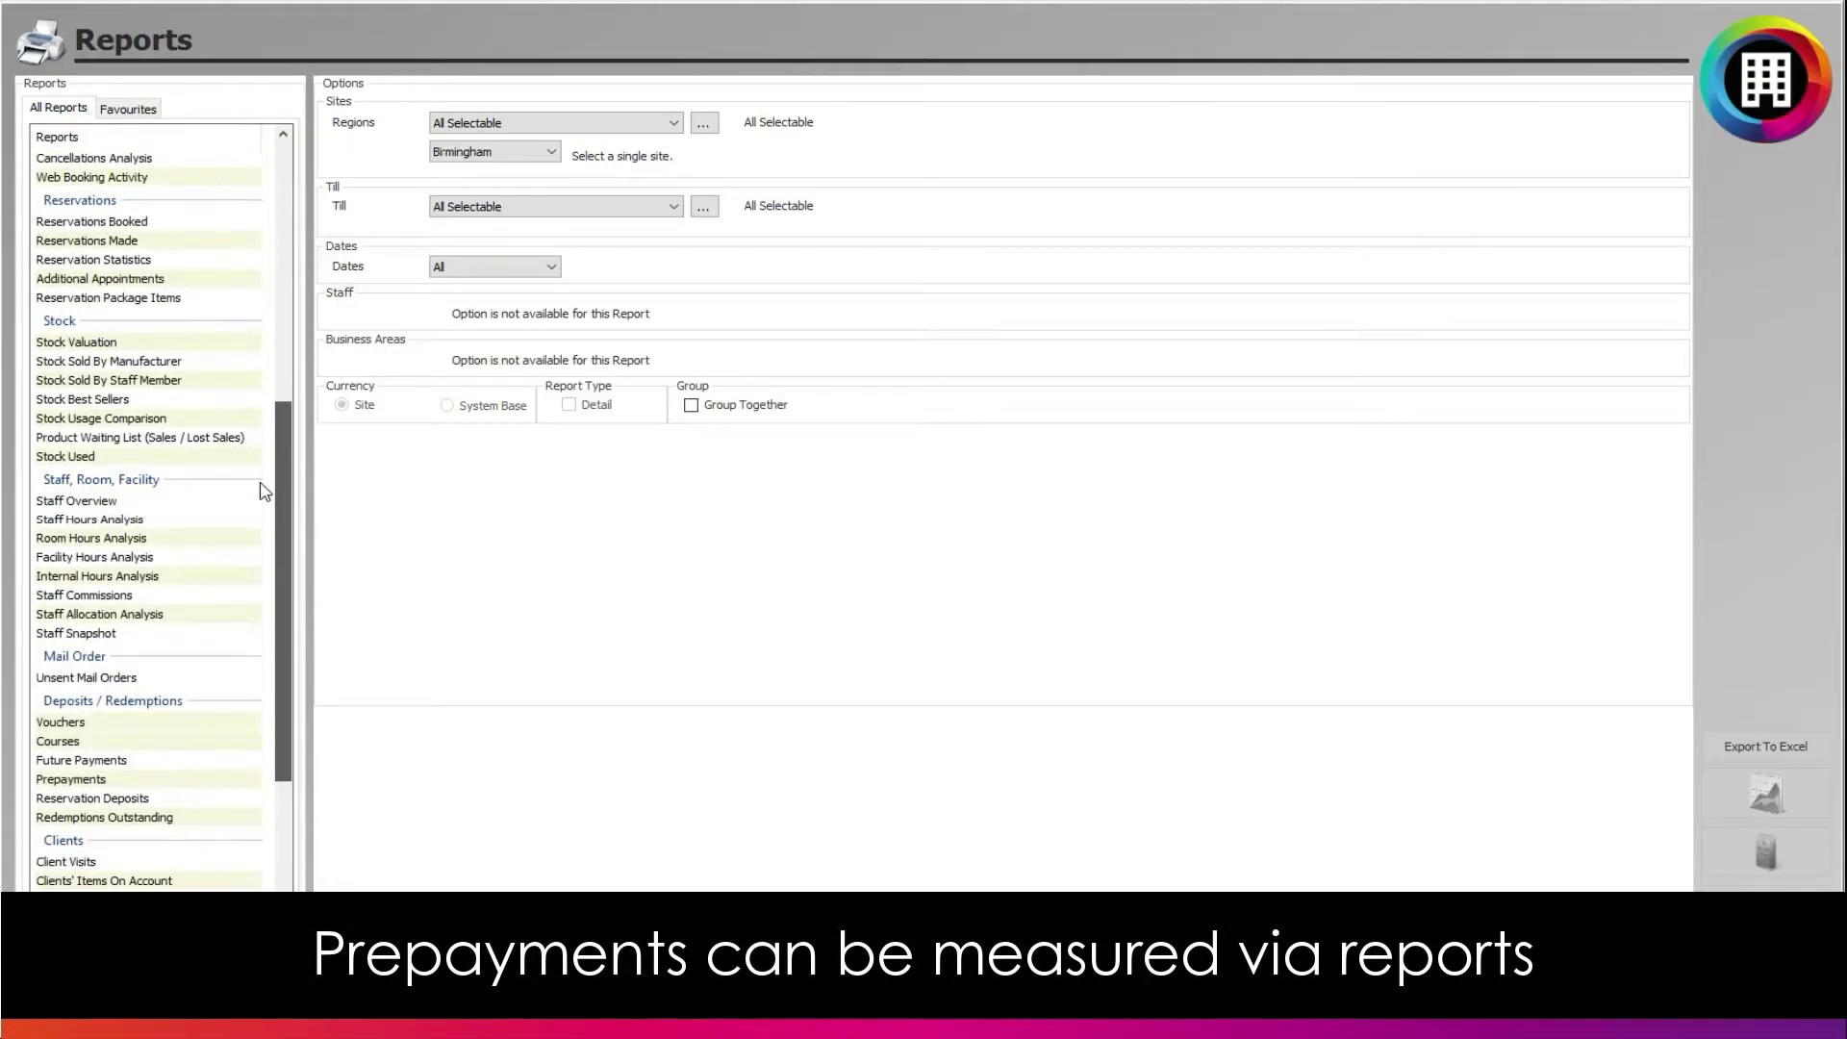
Step: Run the Prepayments report with Sold, Redeemed and Outstanding included
click(90, 780)
click(567, 406)
click(338, 615)
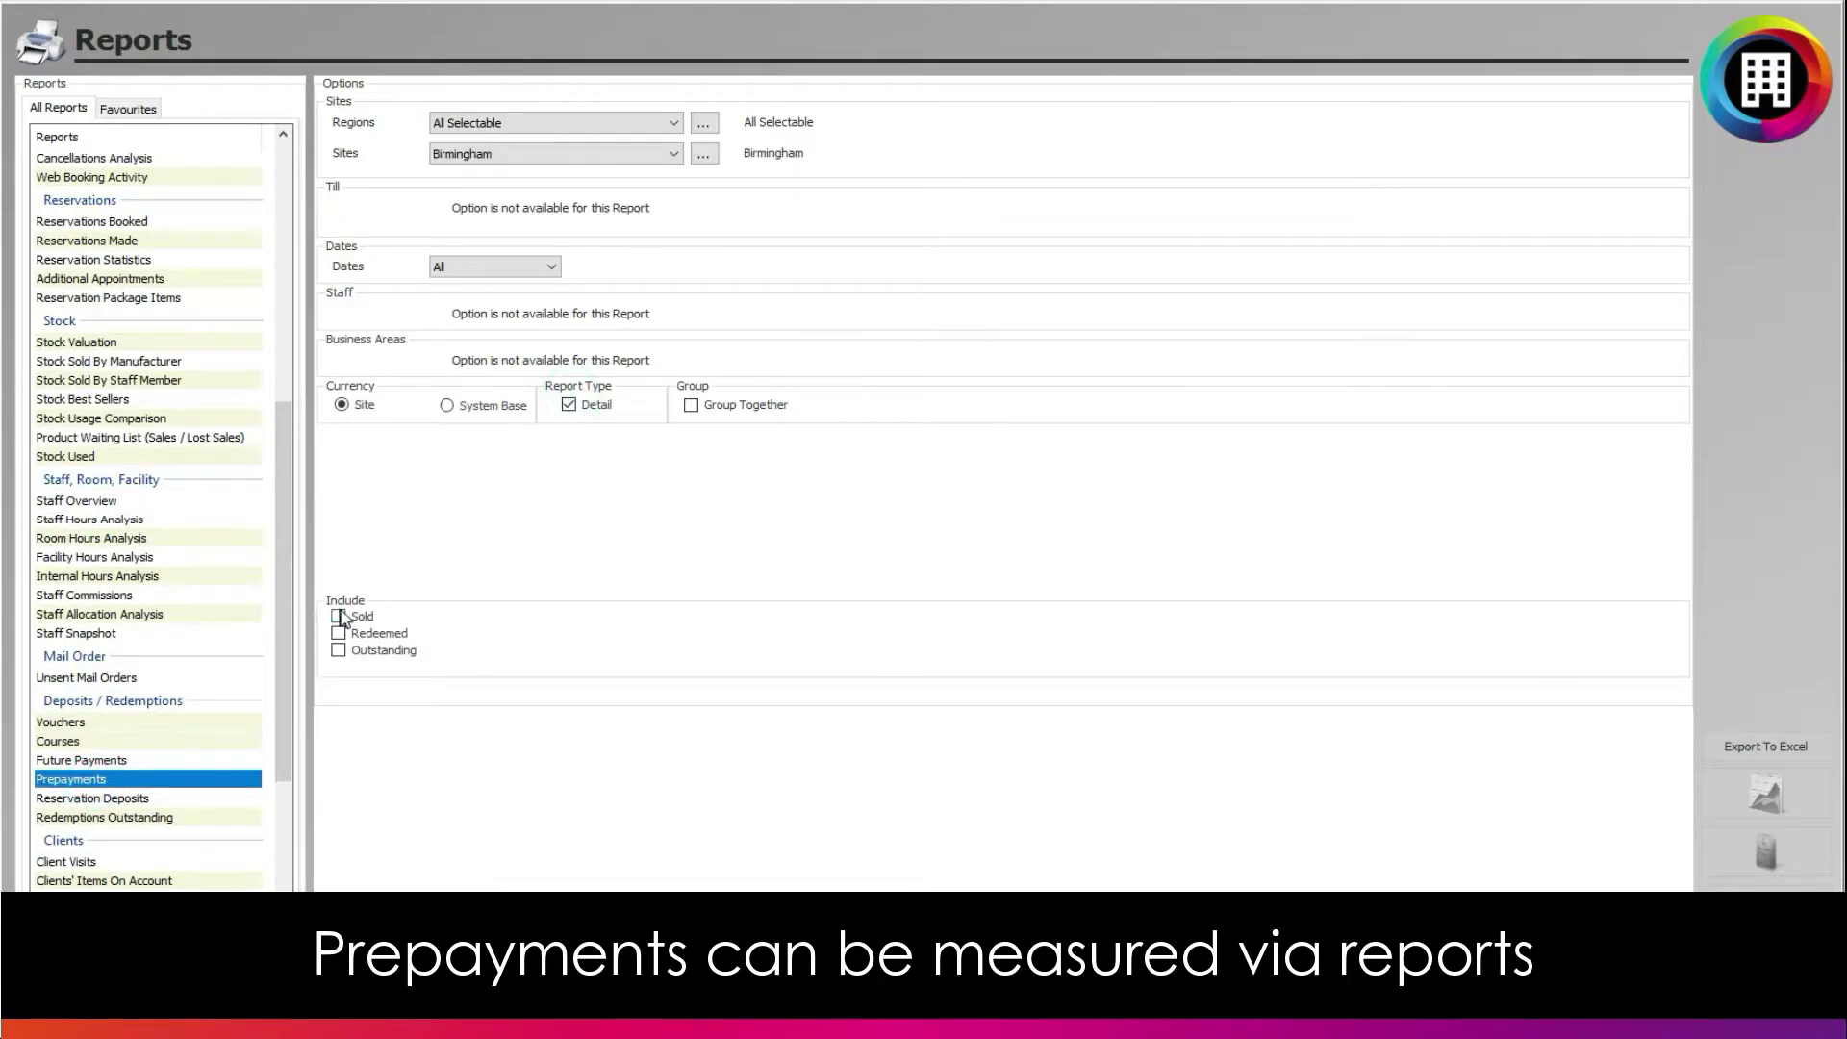
click(338, 651)
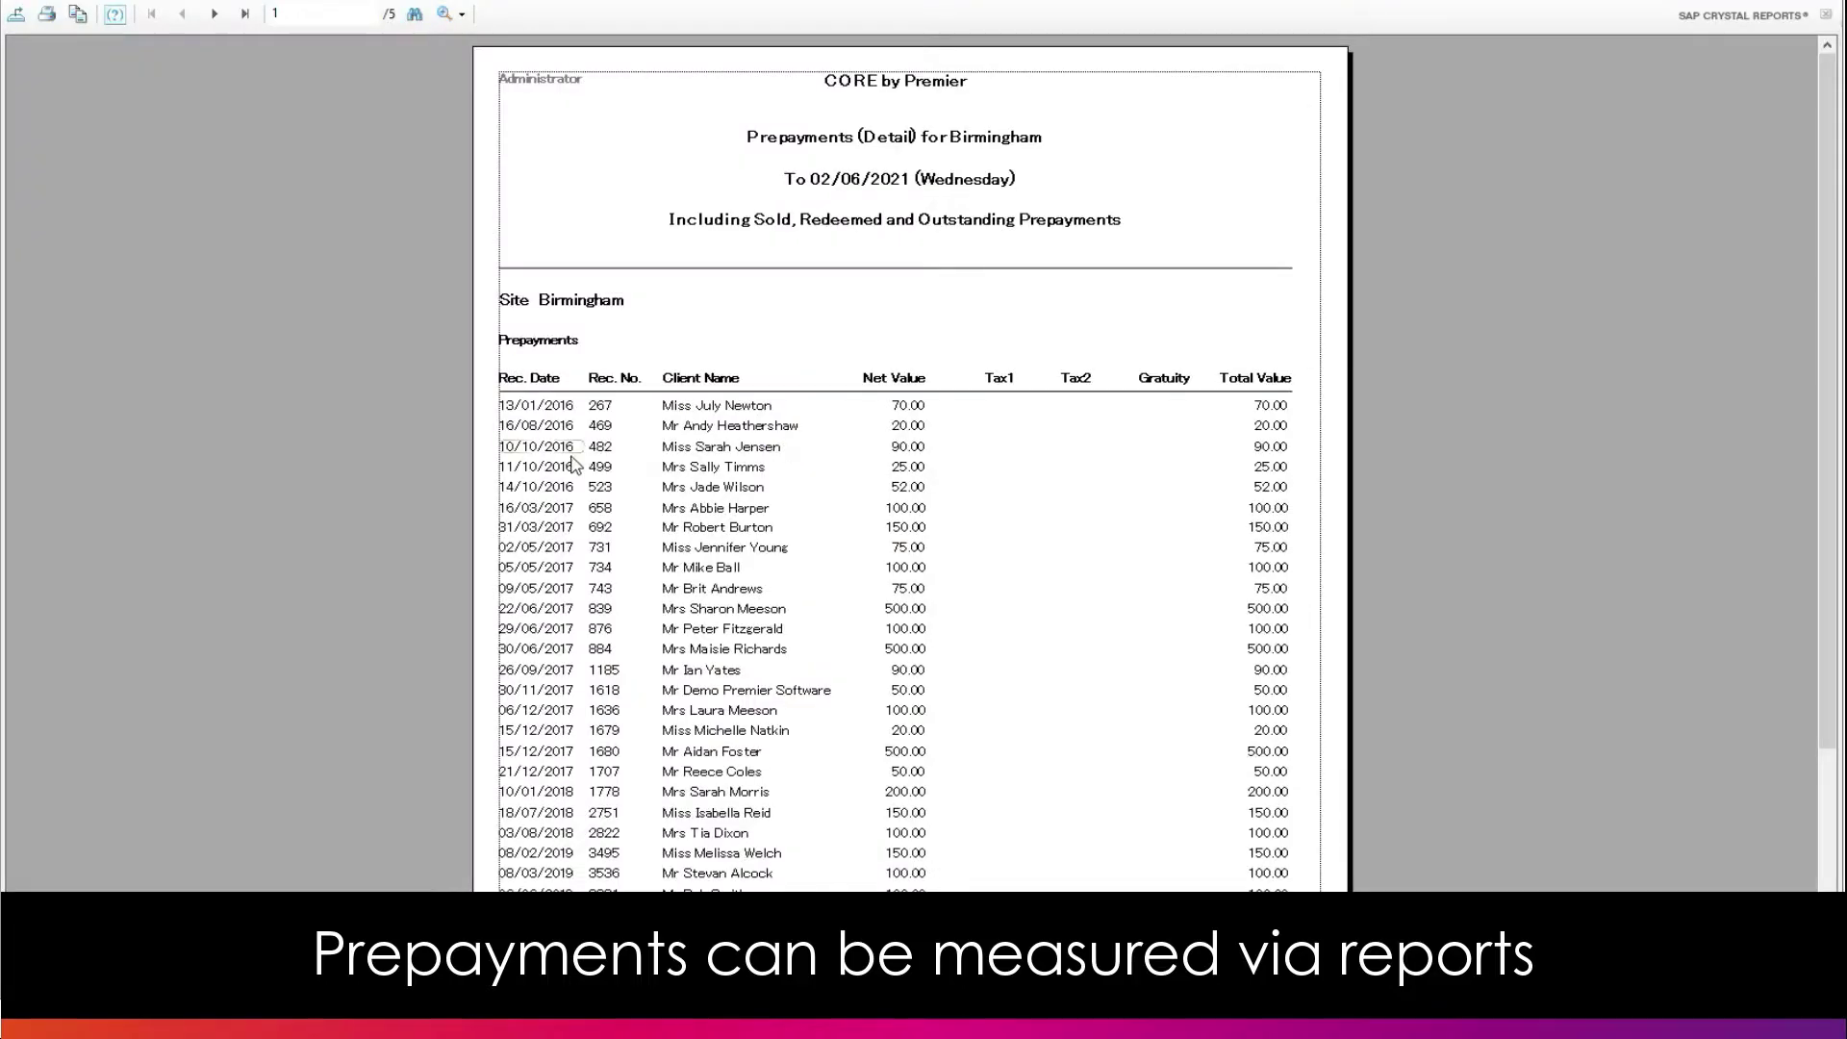
scroll(566, 462, down, 3)
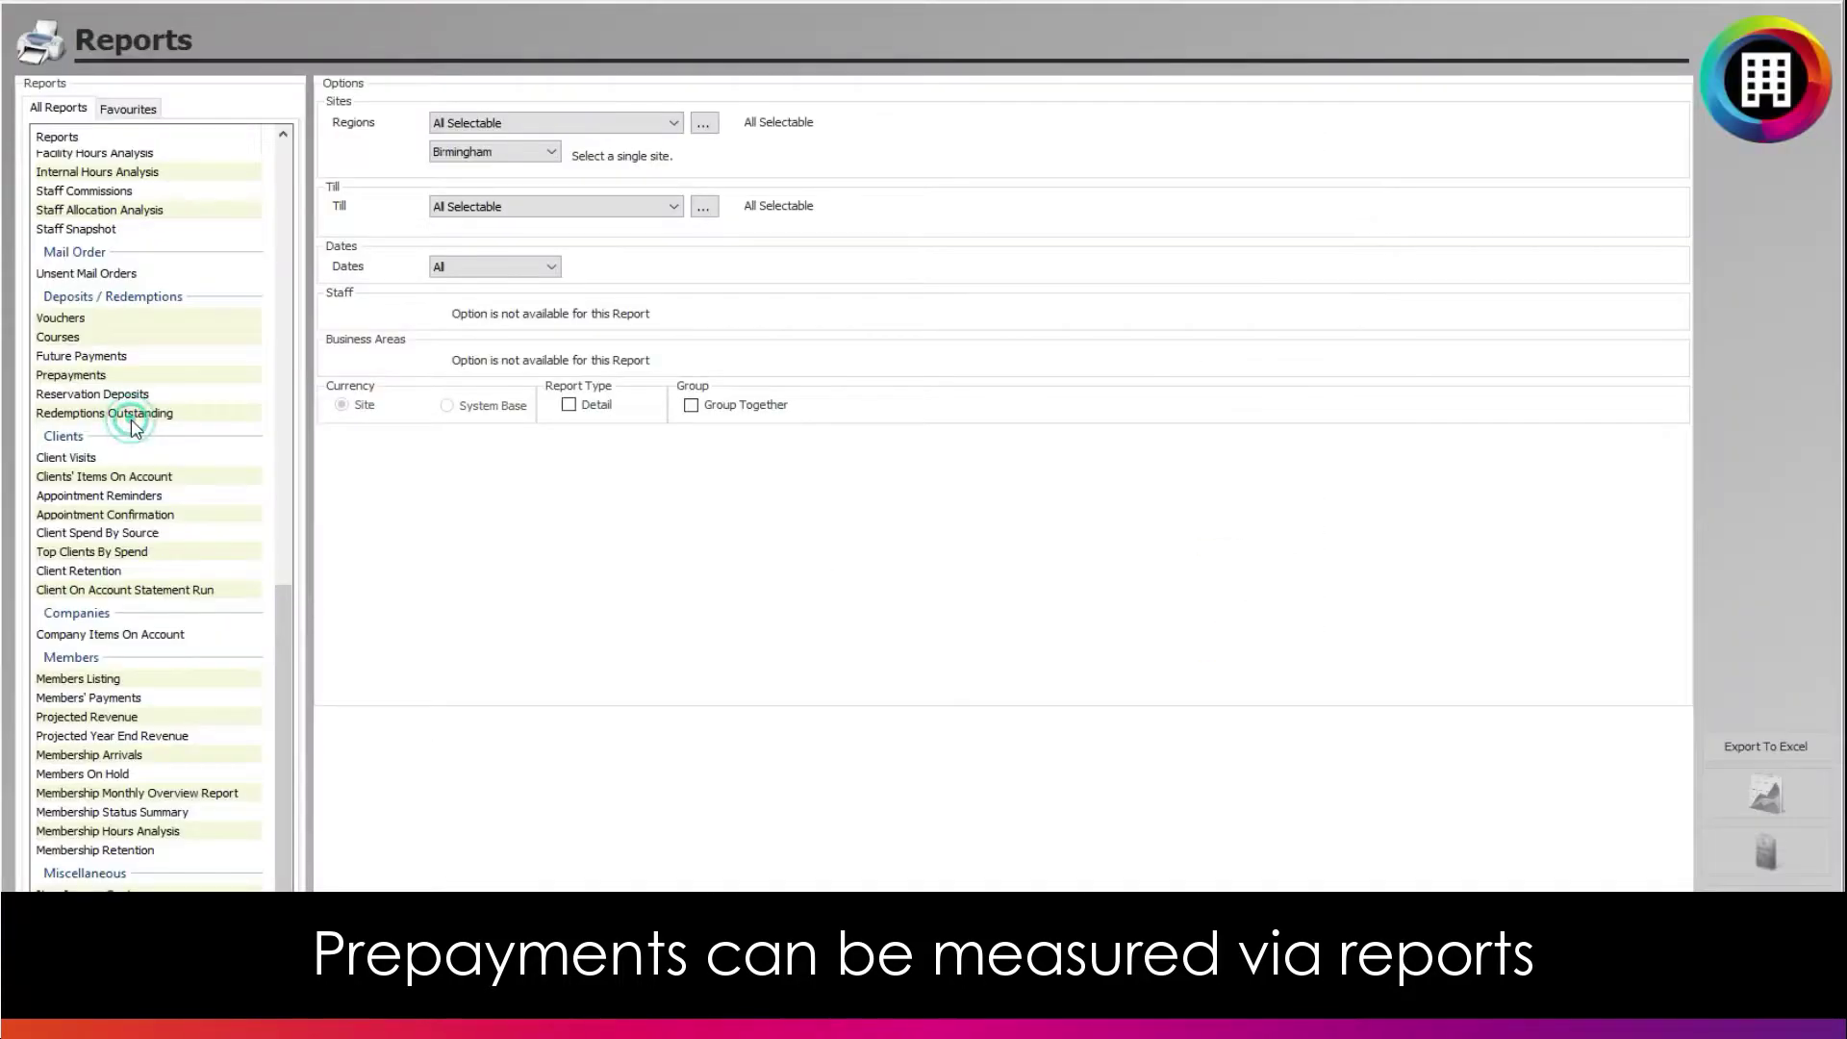
Step: Run the Redemptions Outstanding report in Detail output
click(130, 416)
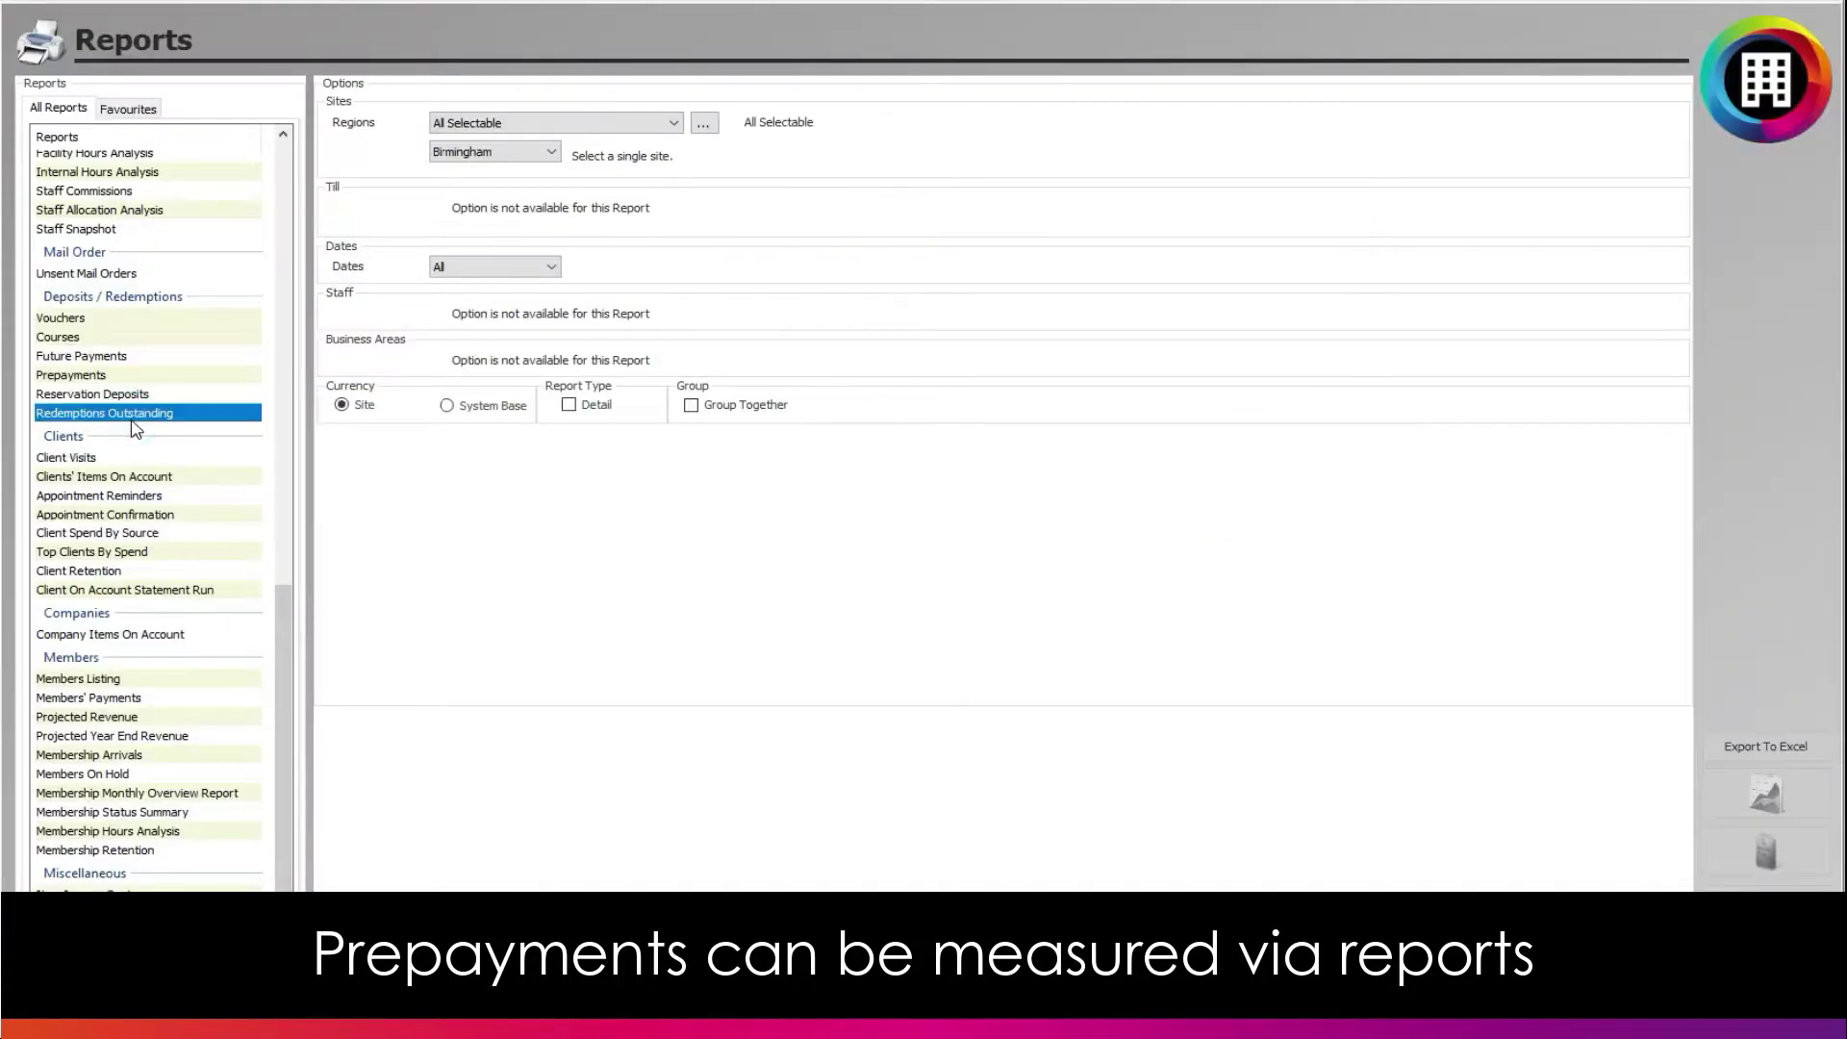
click(568, 406)
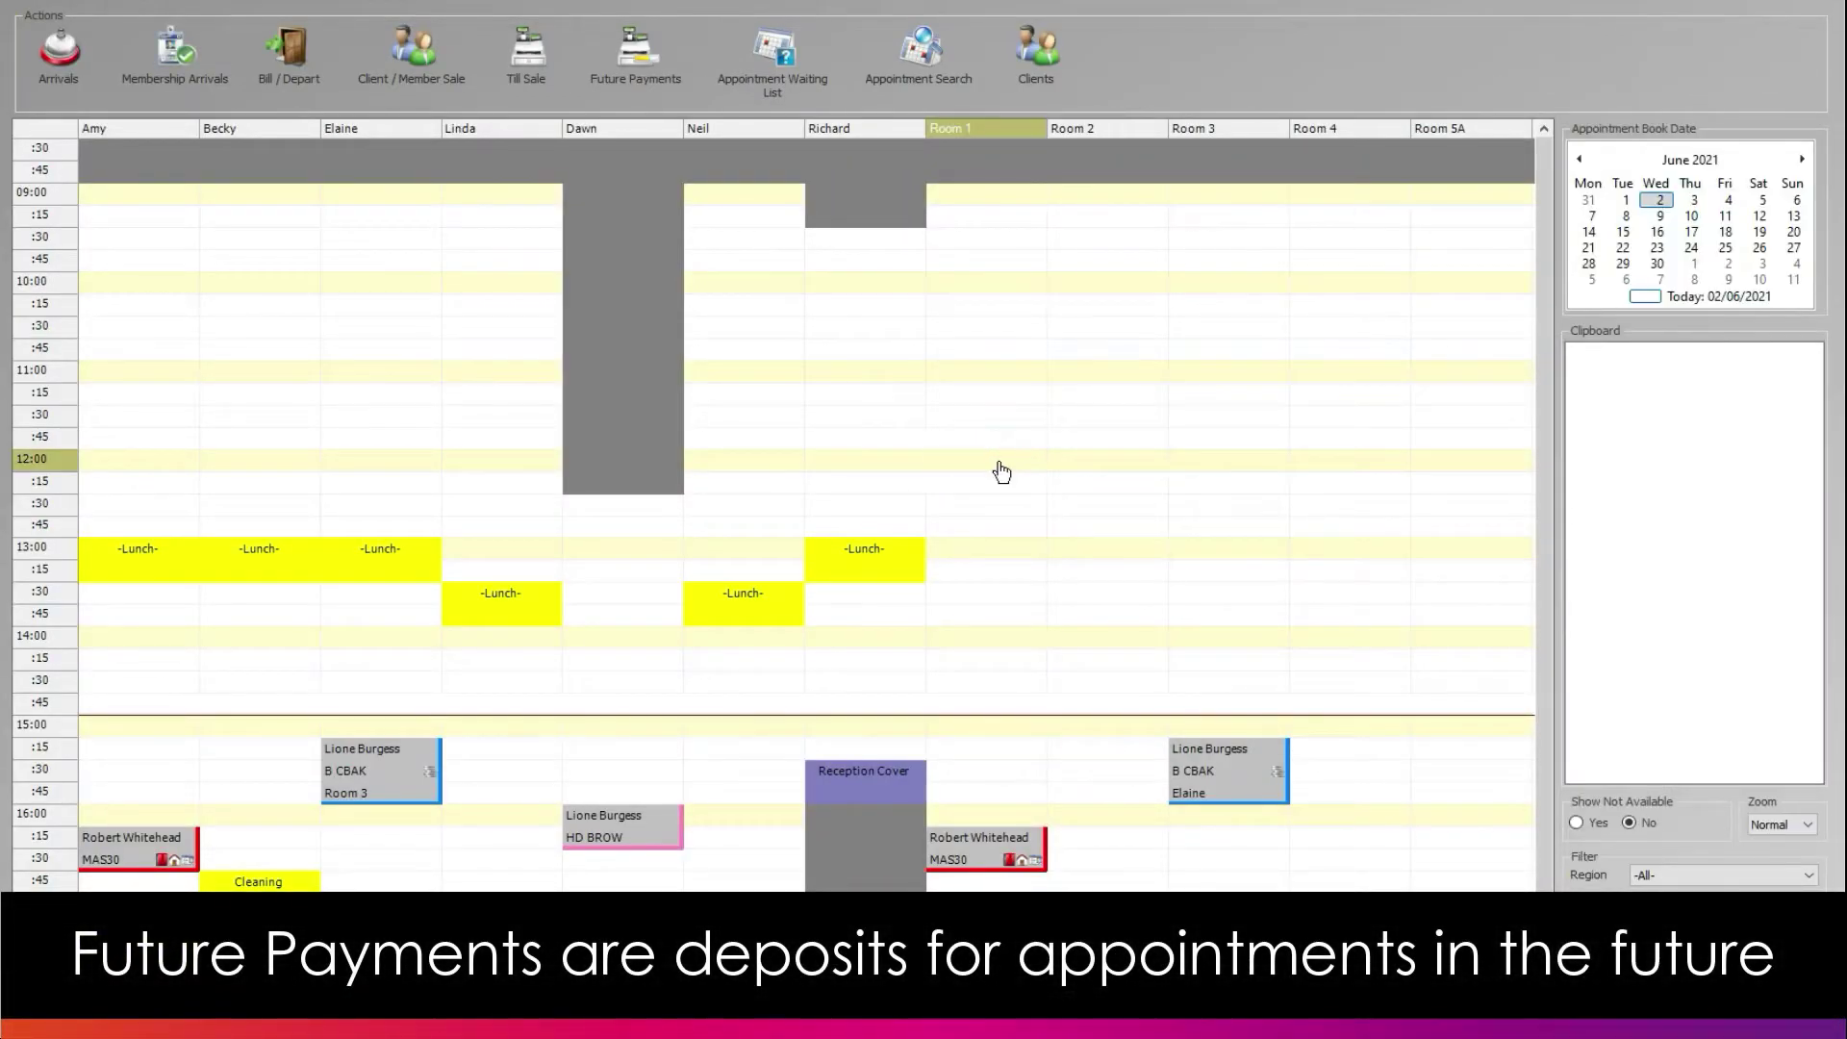
Step: Book an Express Facial in the 12:00 Room 1 slot
double_click(1003, 472)
click(177, 320)
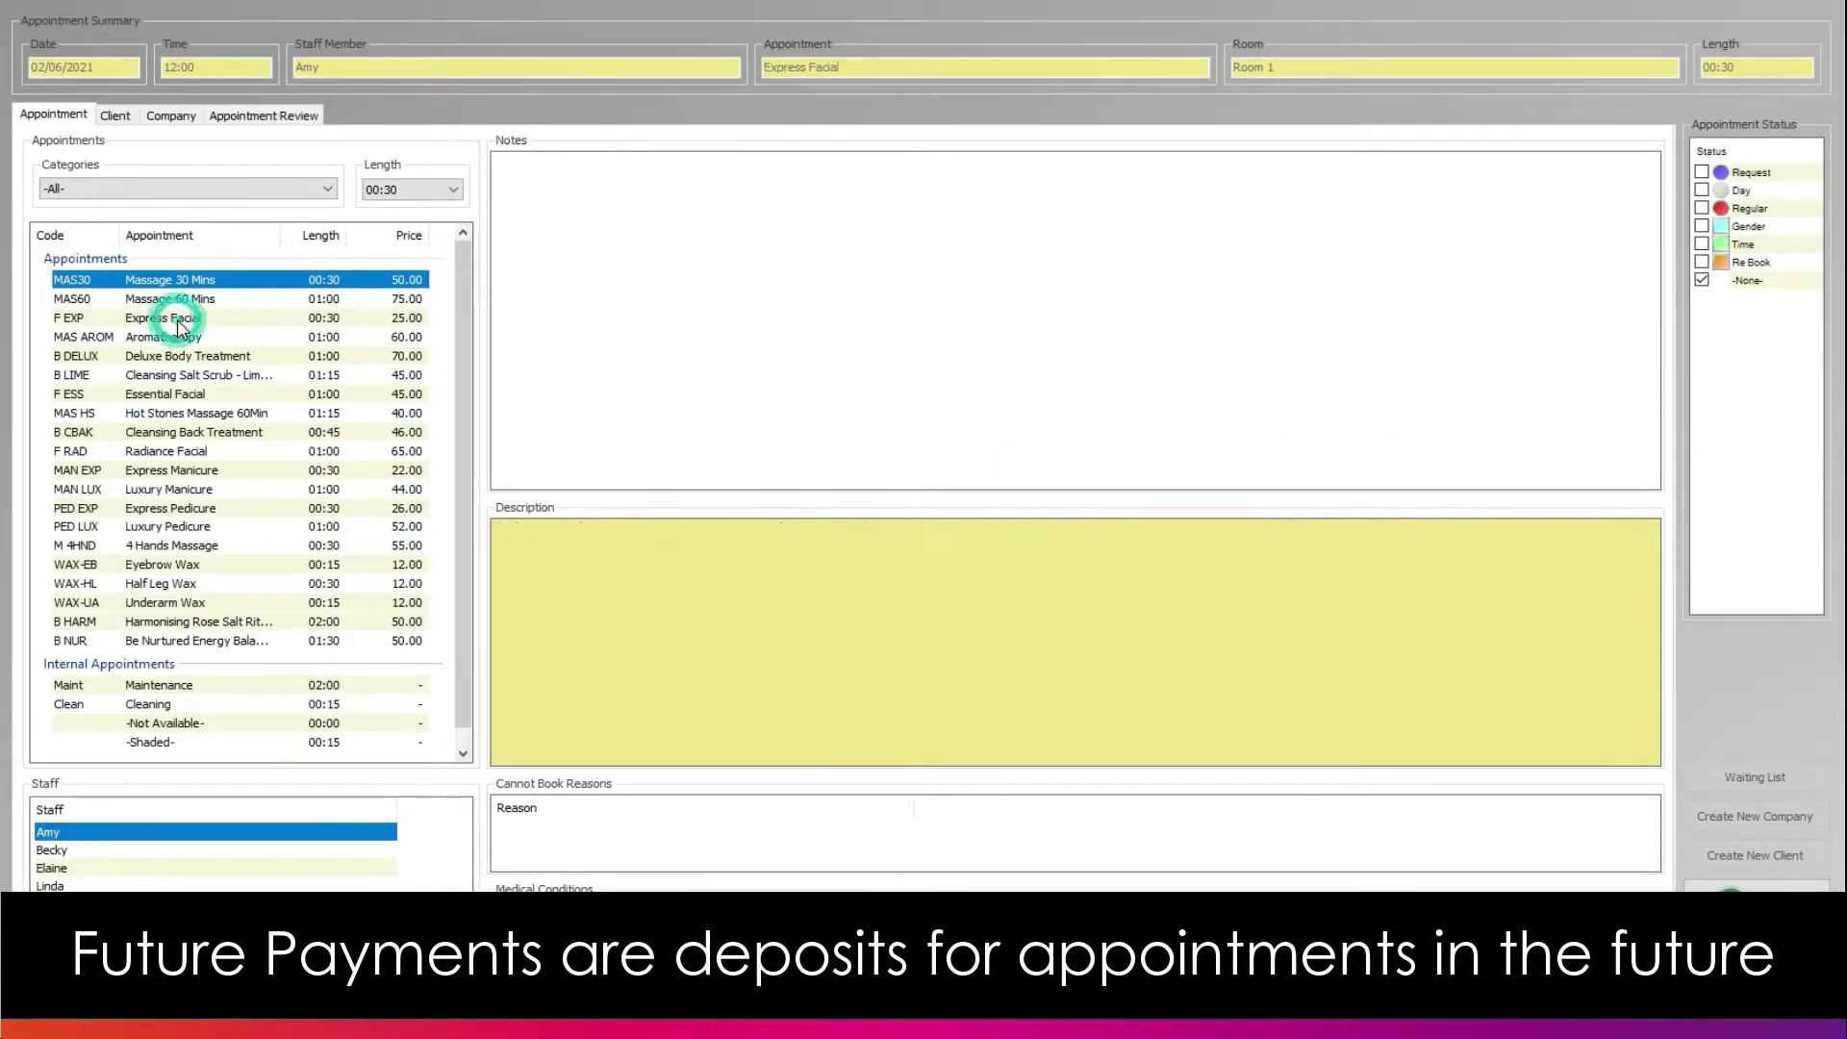
click(113, 114)
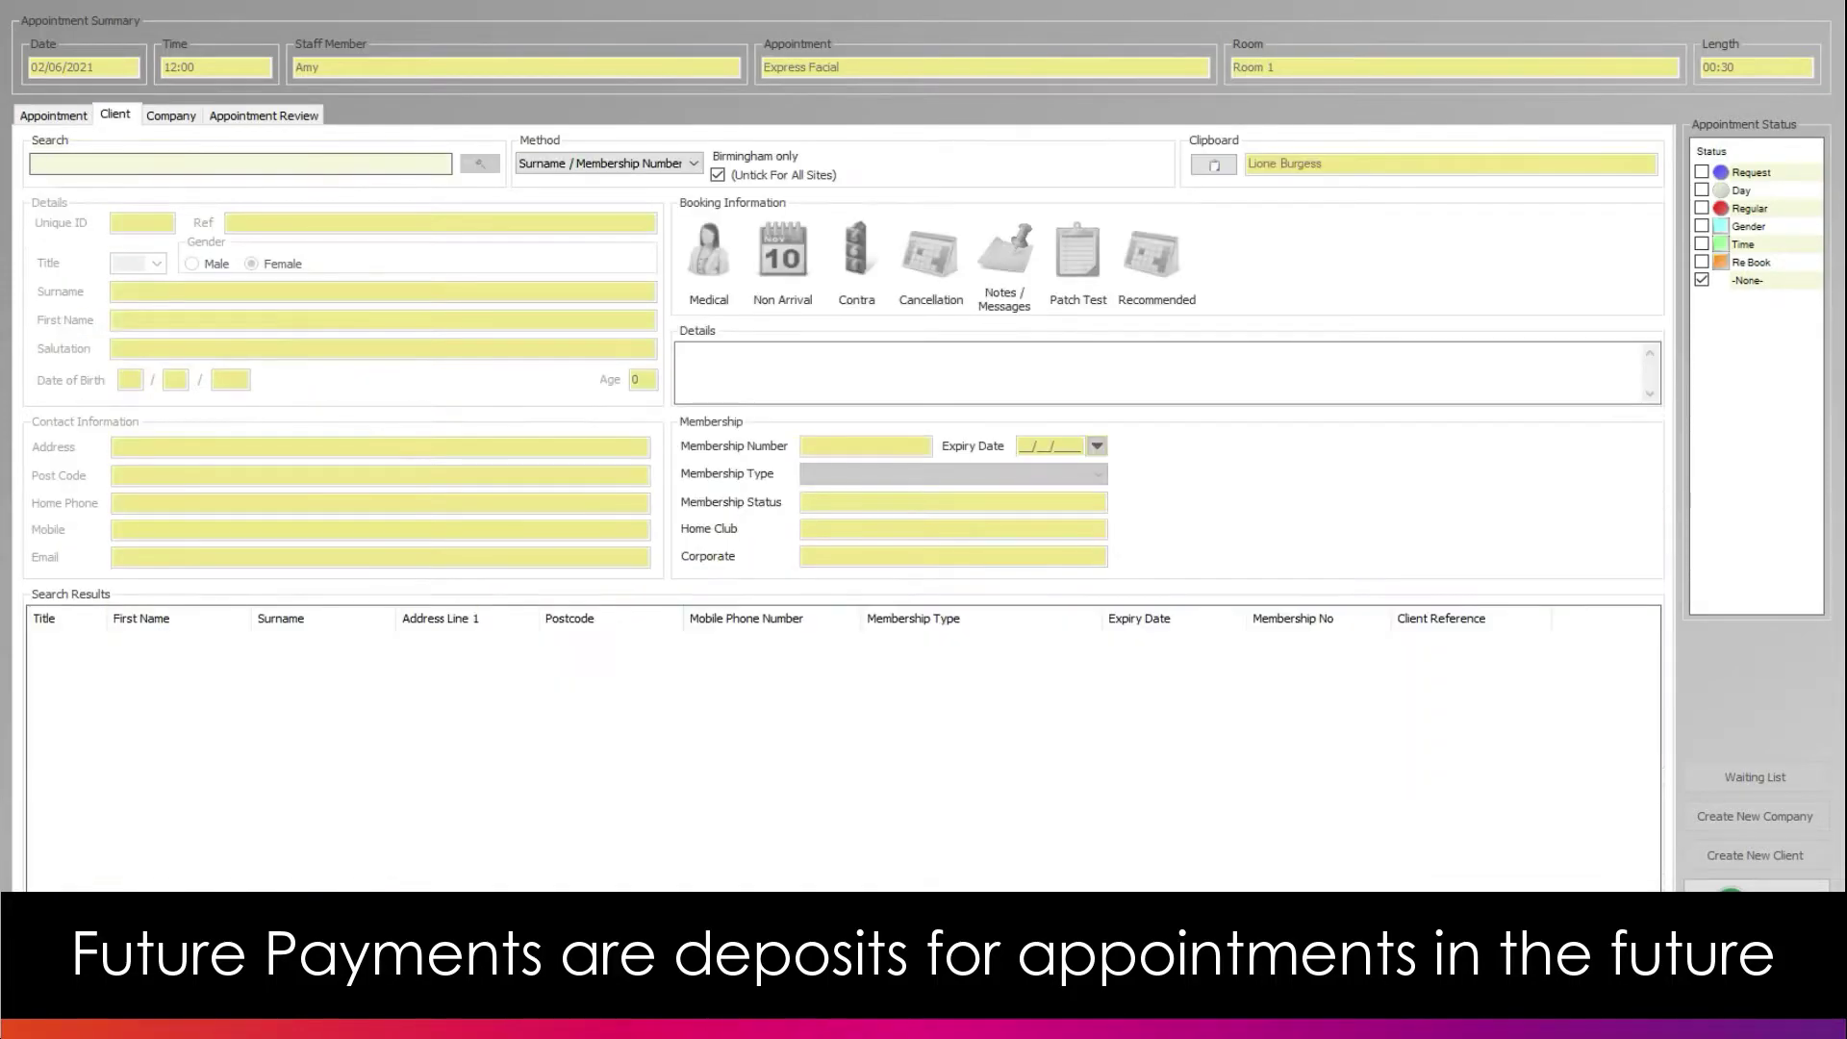
text(Osborn)
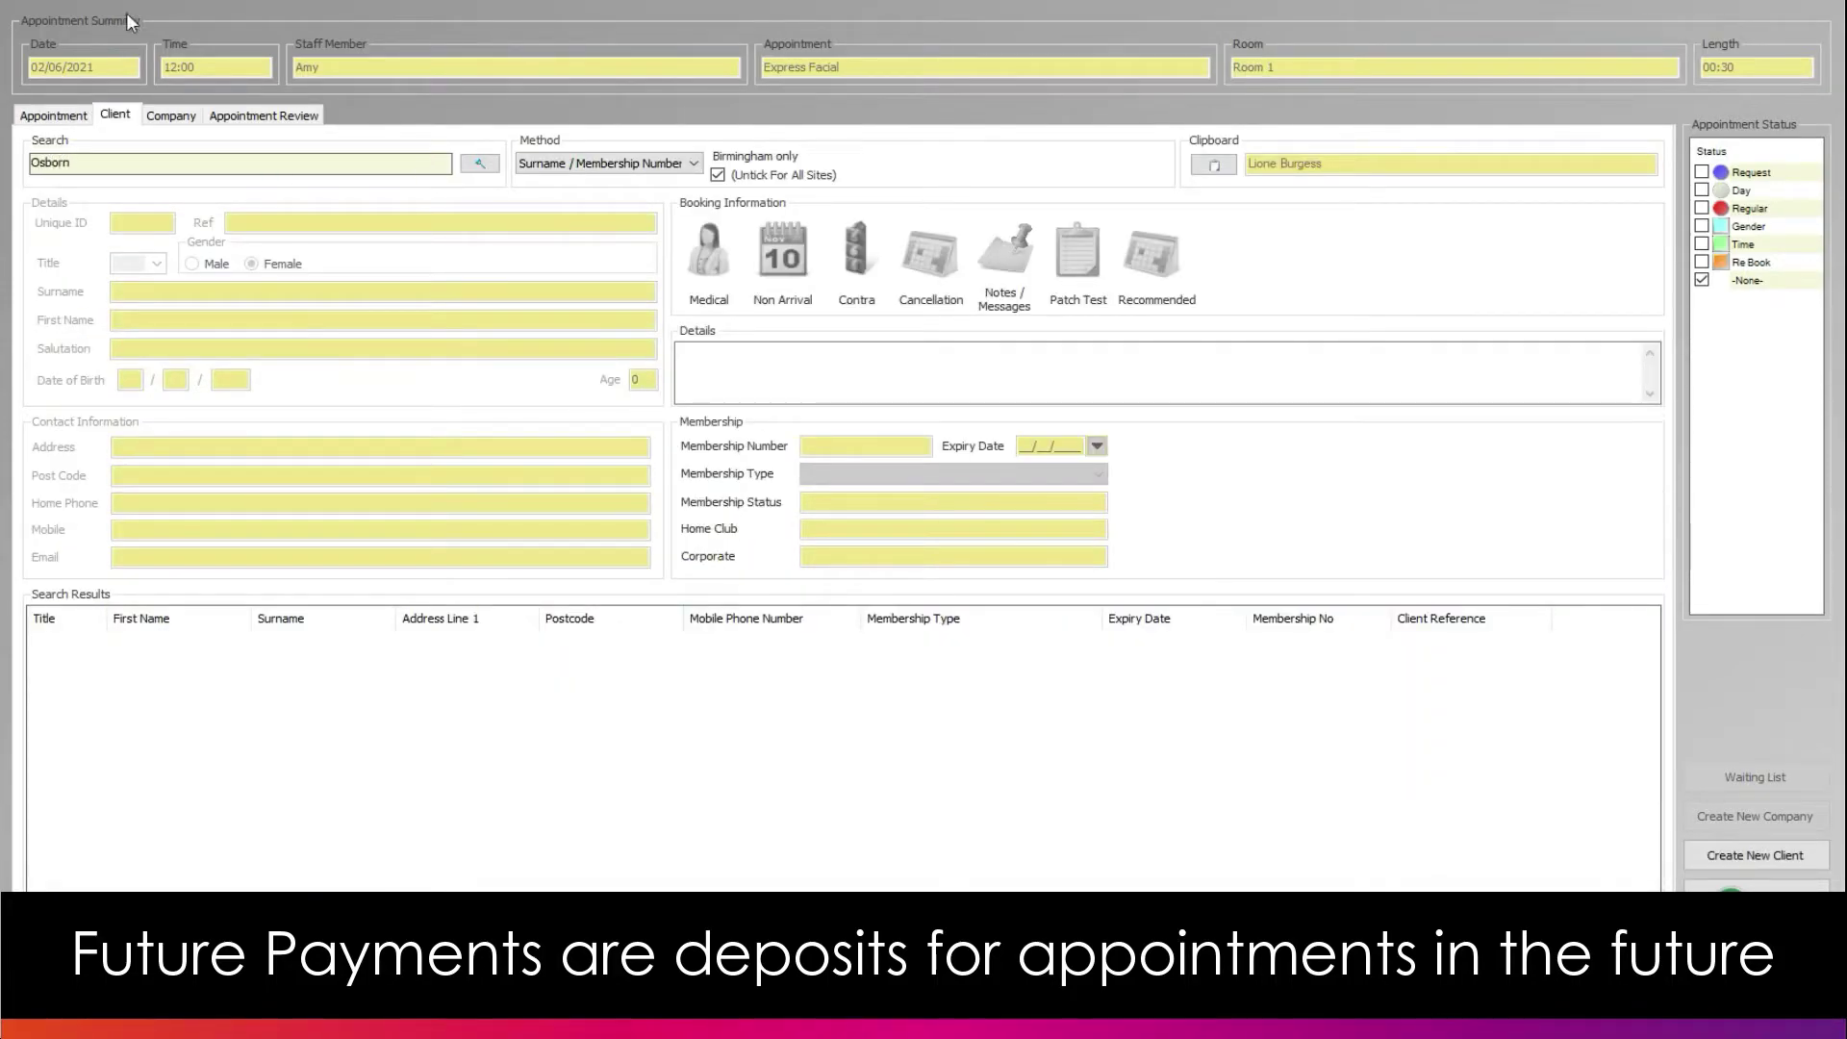
click(477, 165)
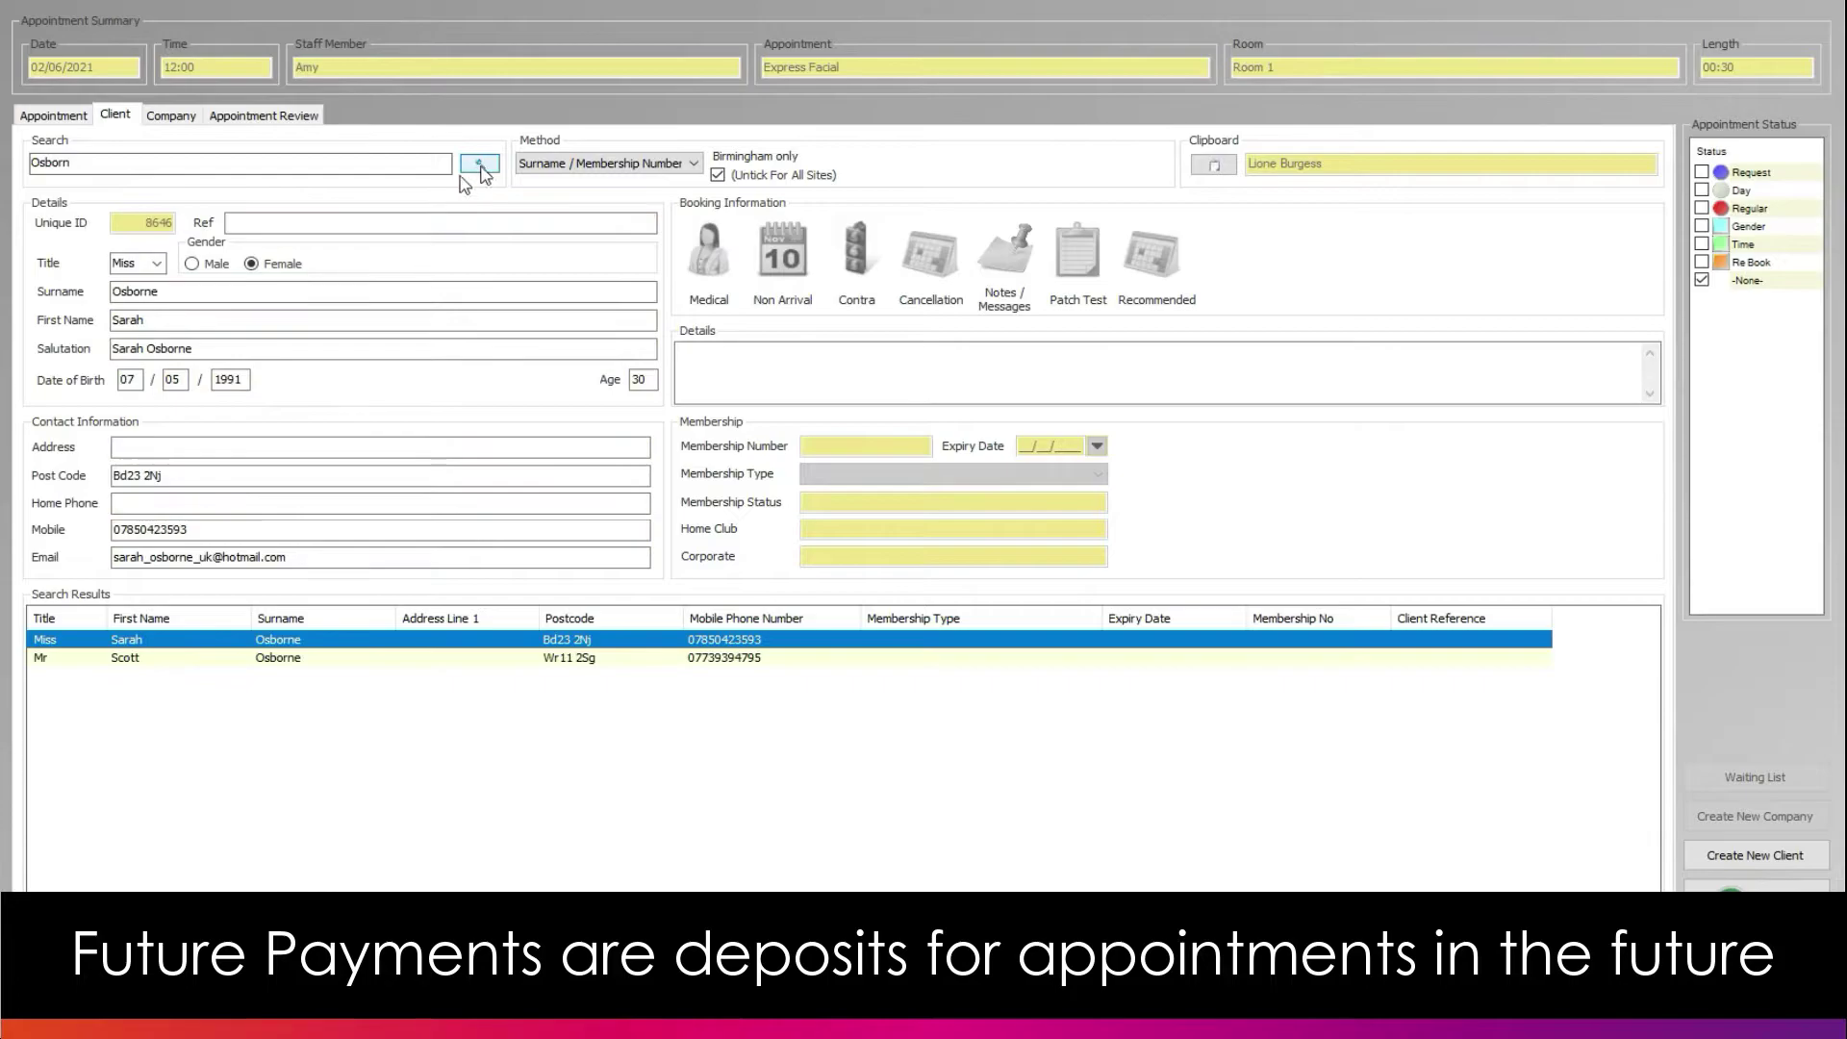
key(Return)
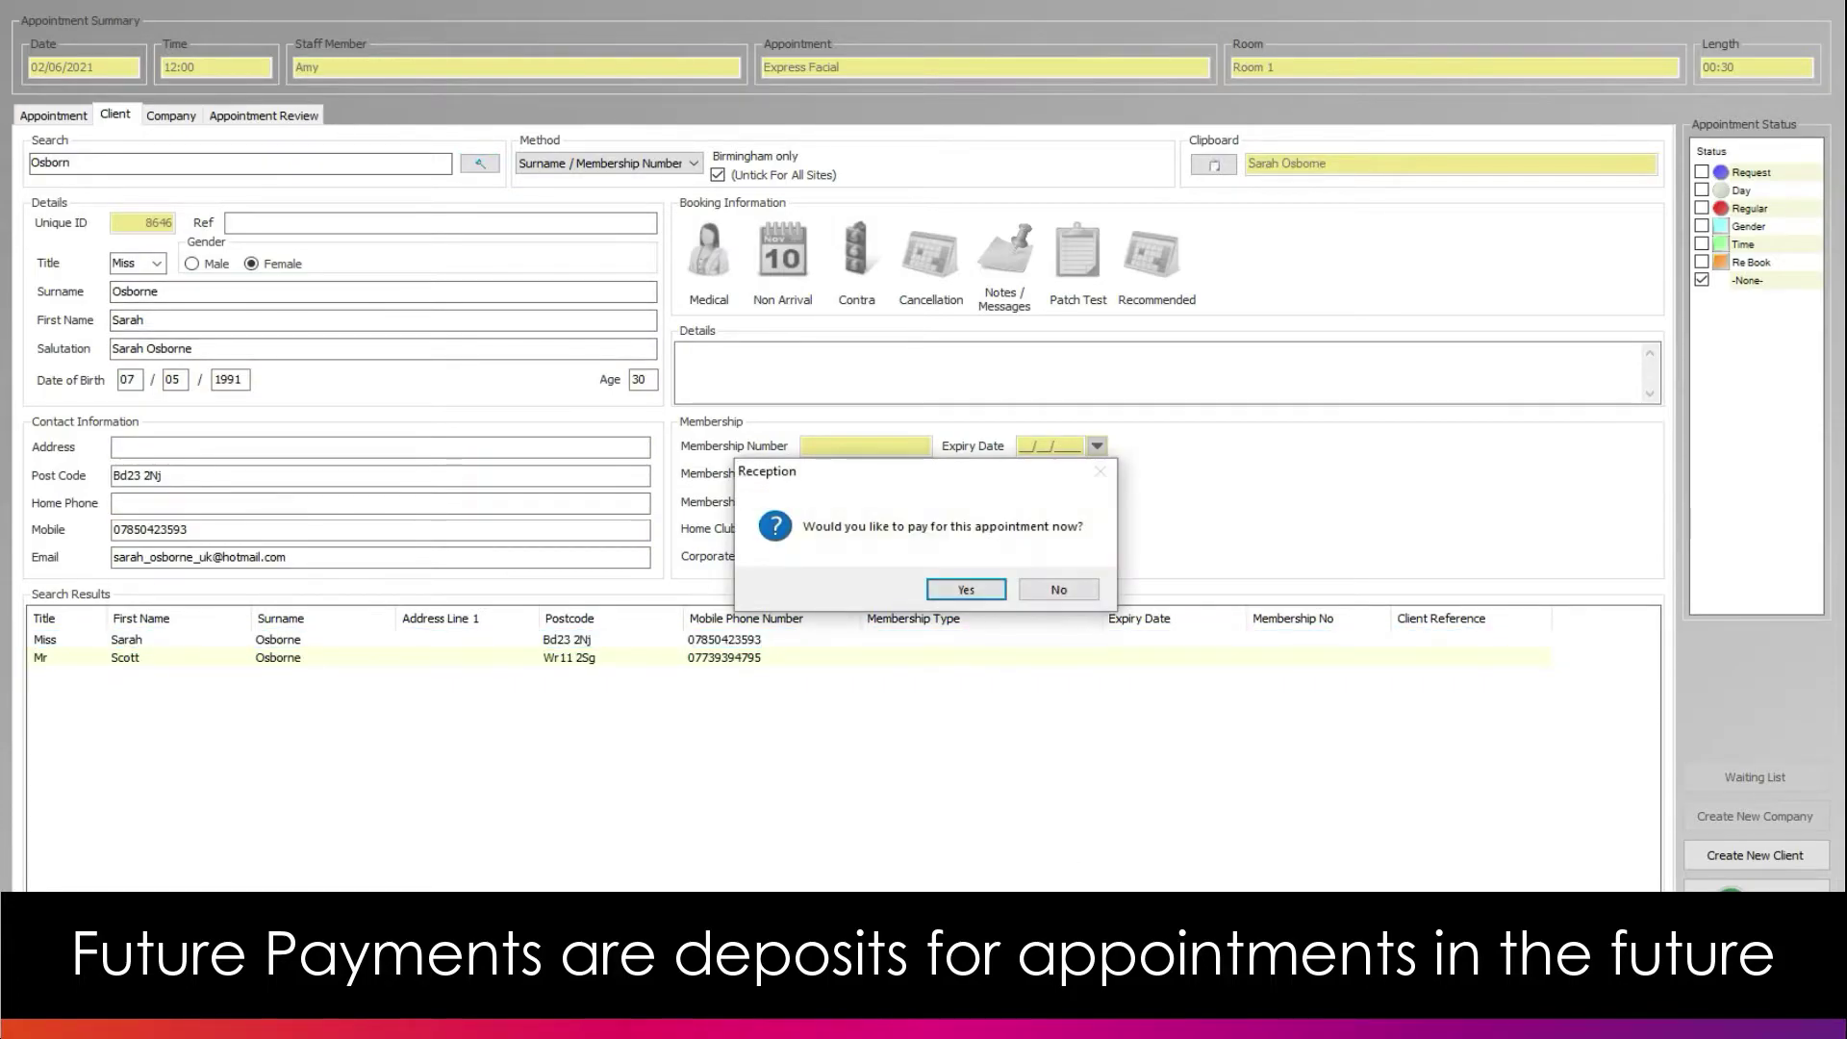
click(963, 589)
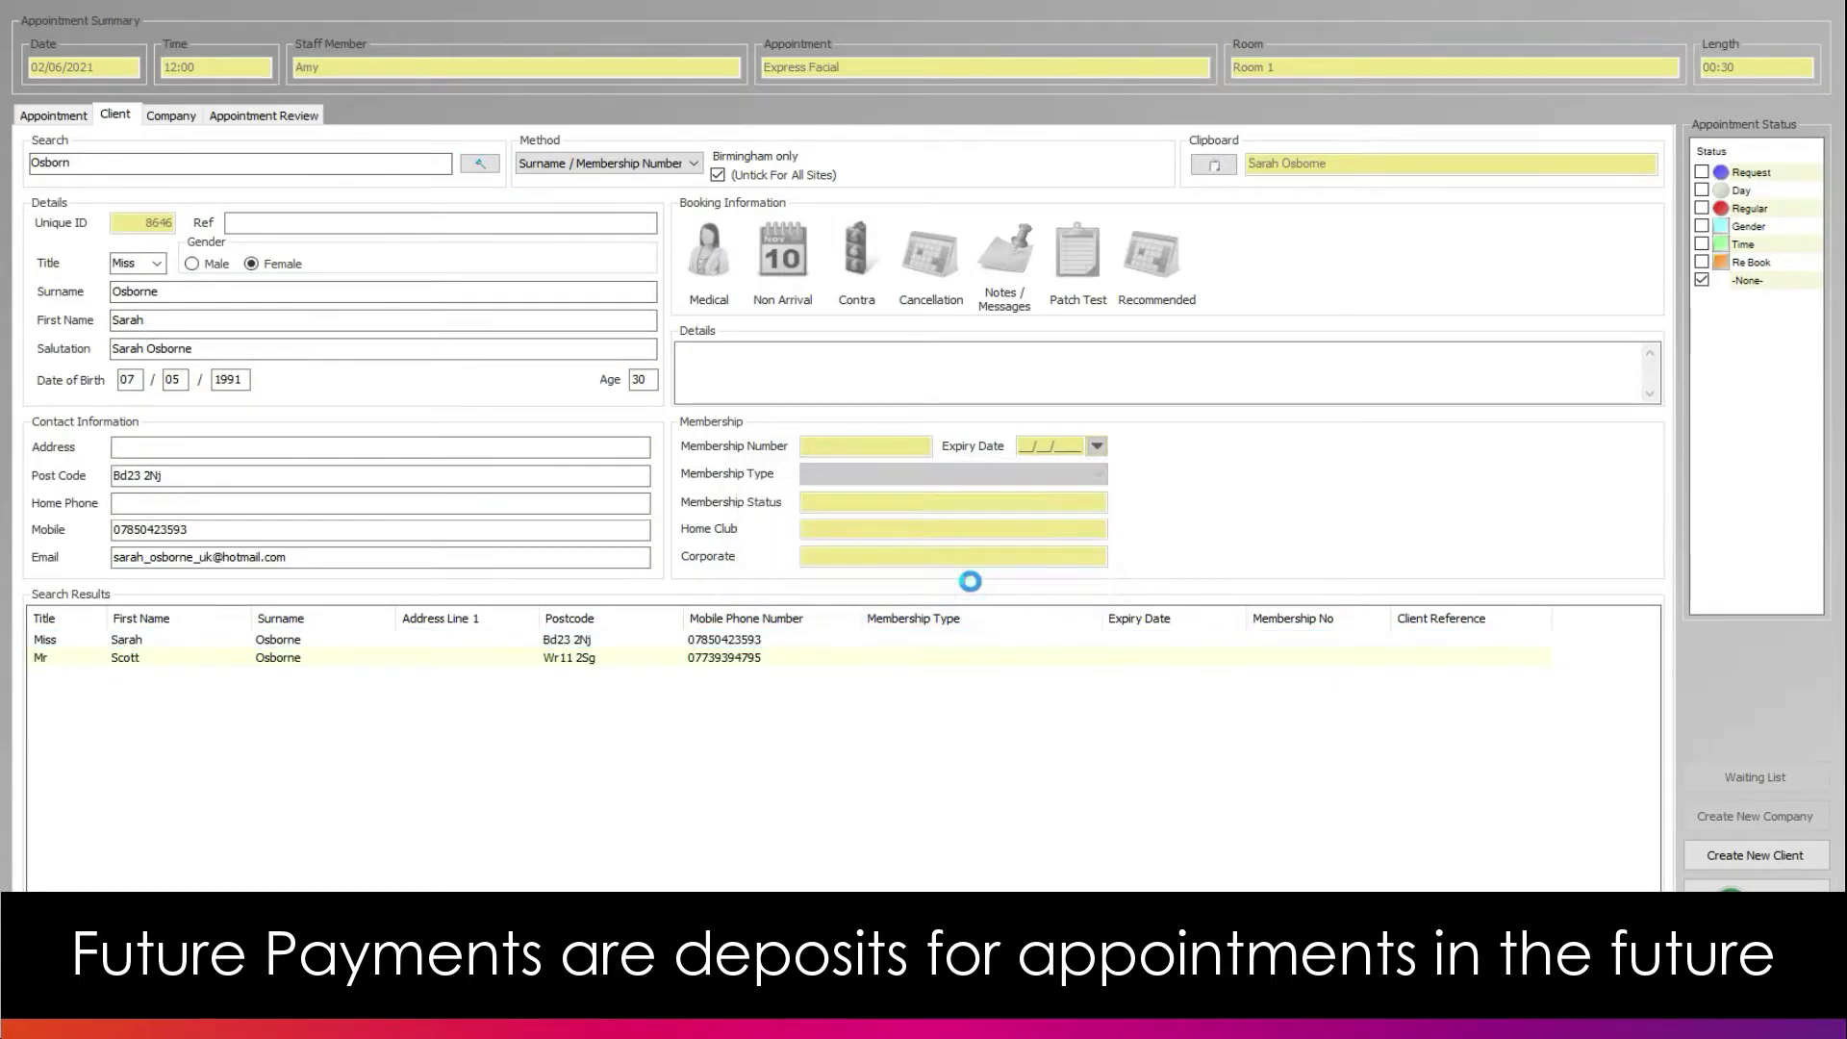
Step: Settle the 25.00 Express Facial deposit in cash through Payment Allocation
click(1762, 874)
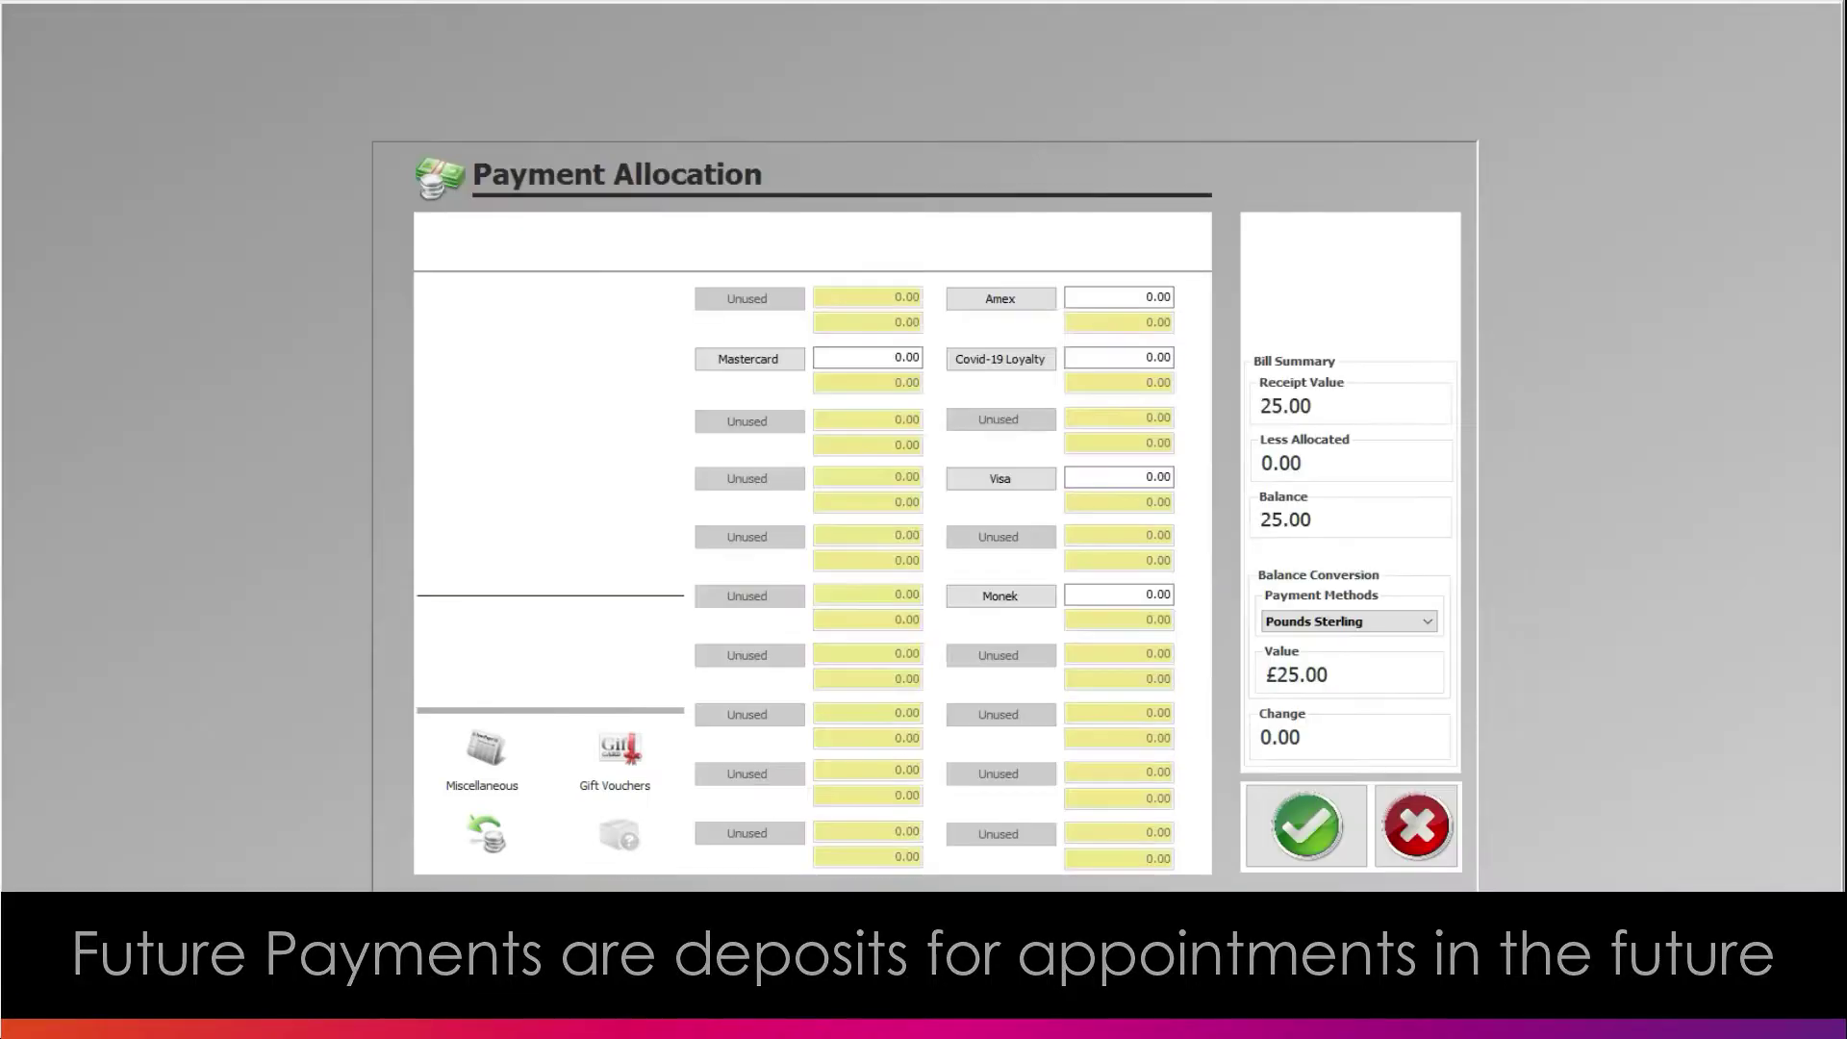
click(481, 303)
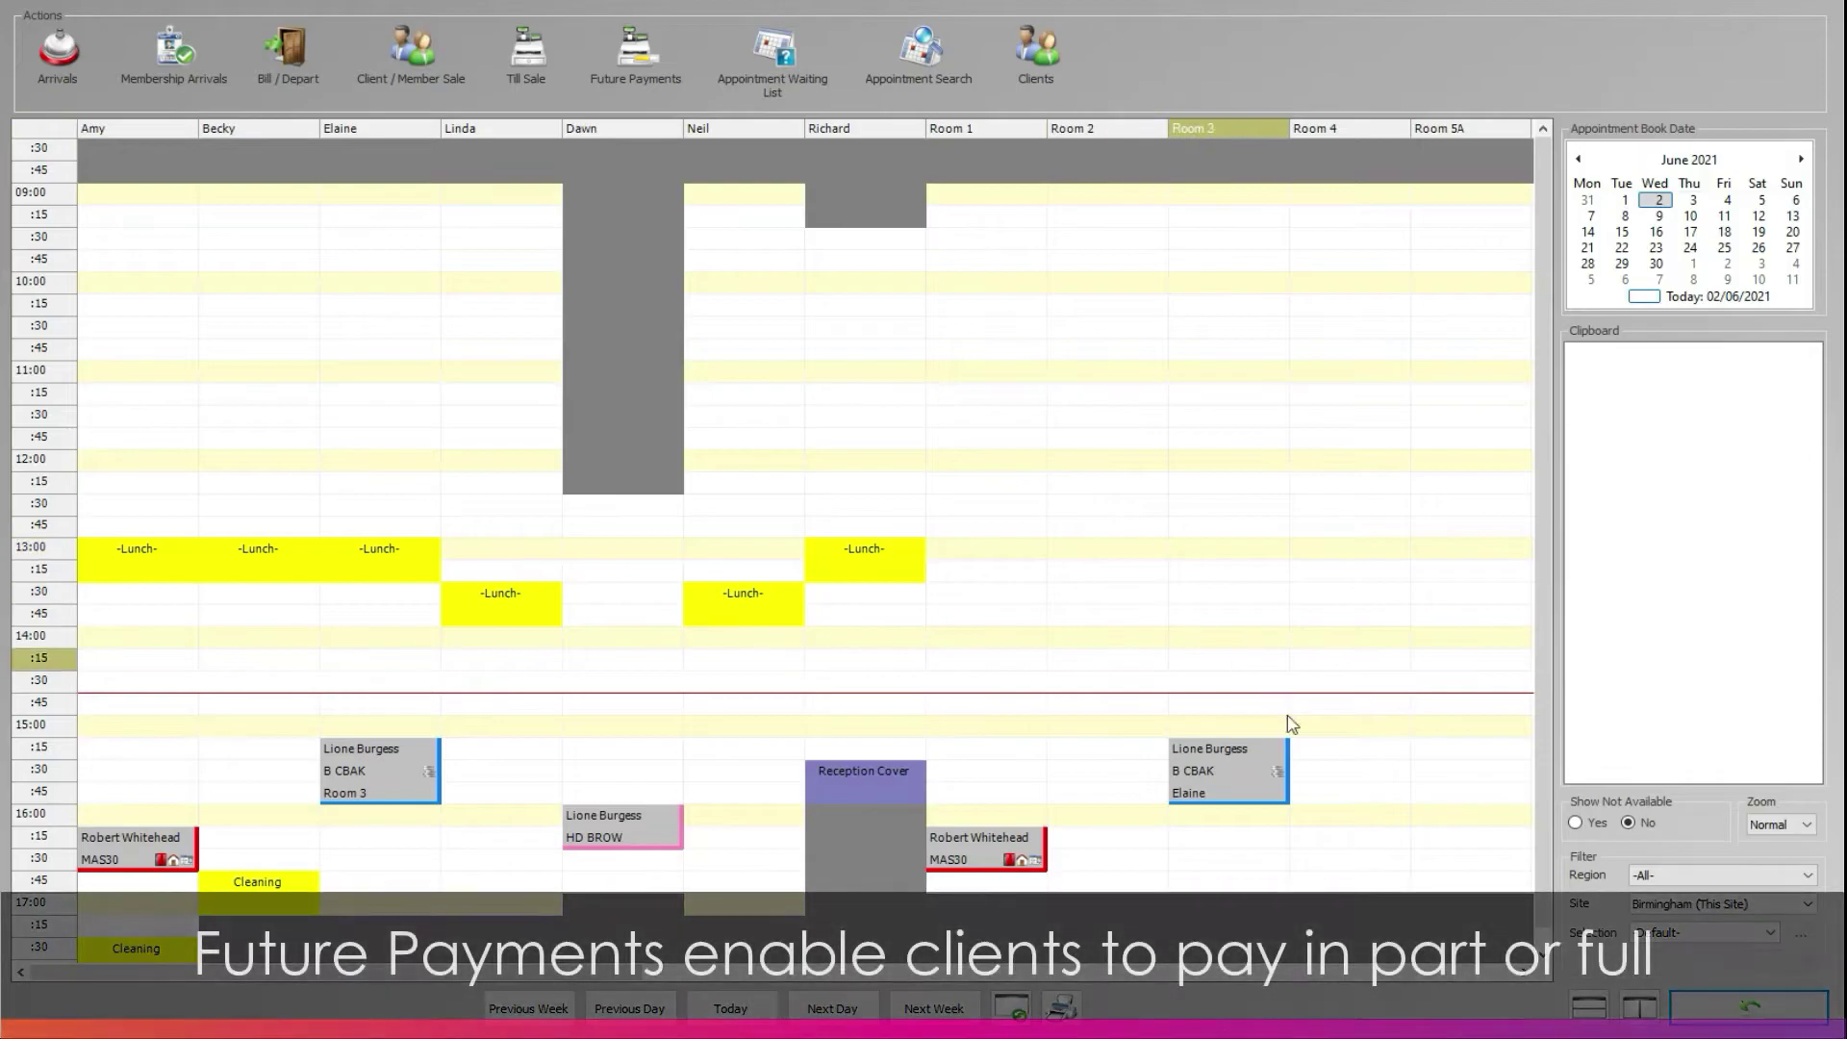
Step: Review the B CBAK Room 3 booking's bill and its gift voucher unit price
click(1215, 757)
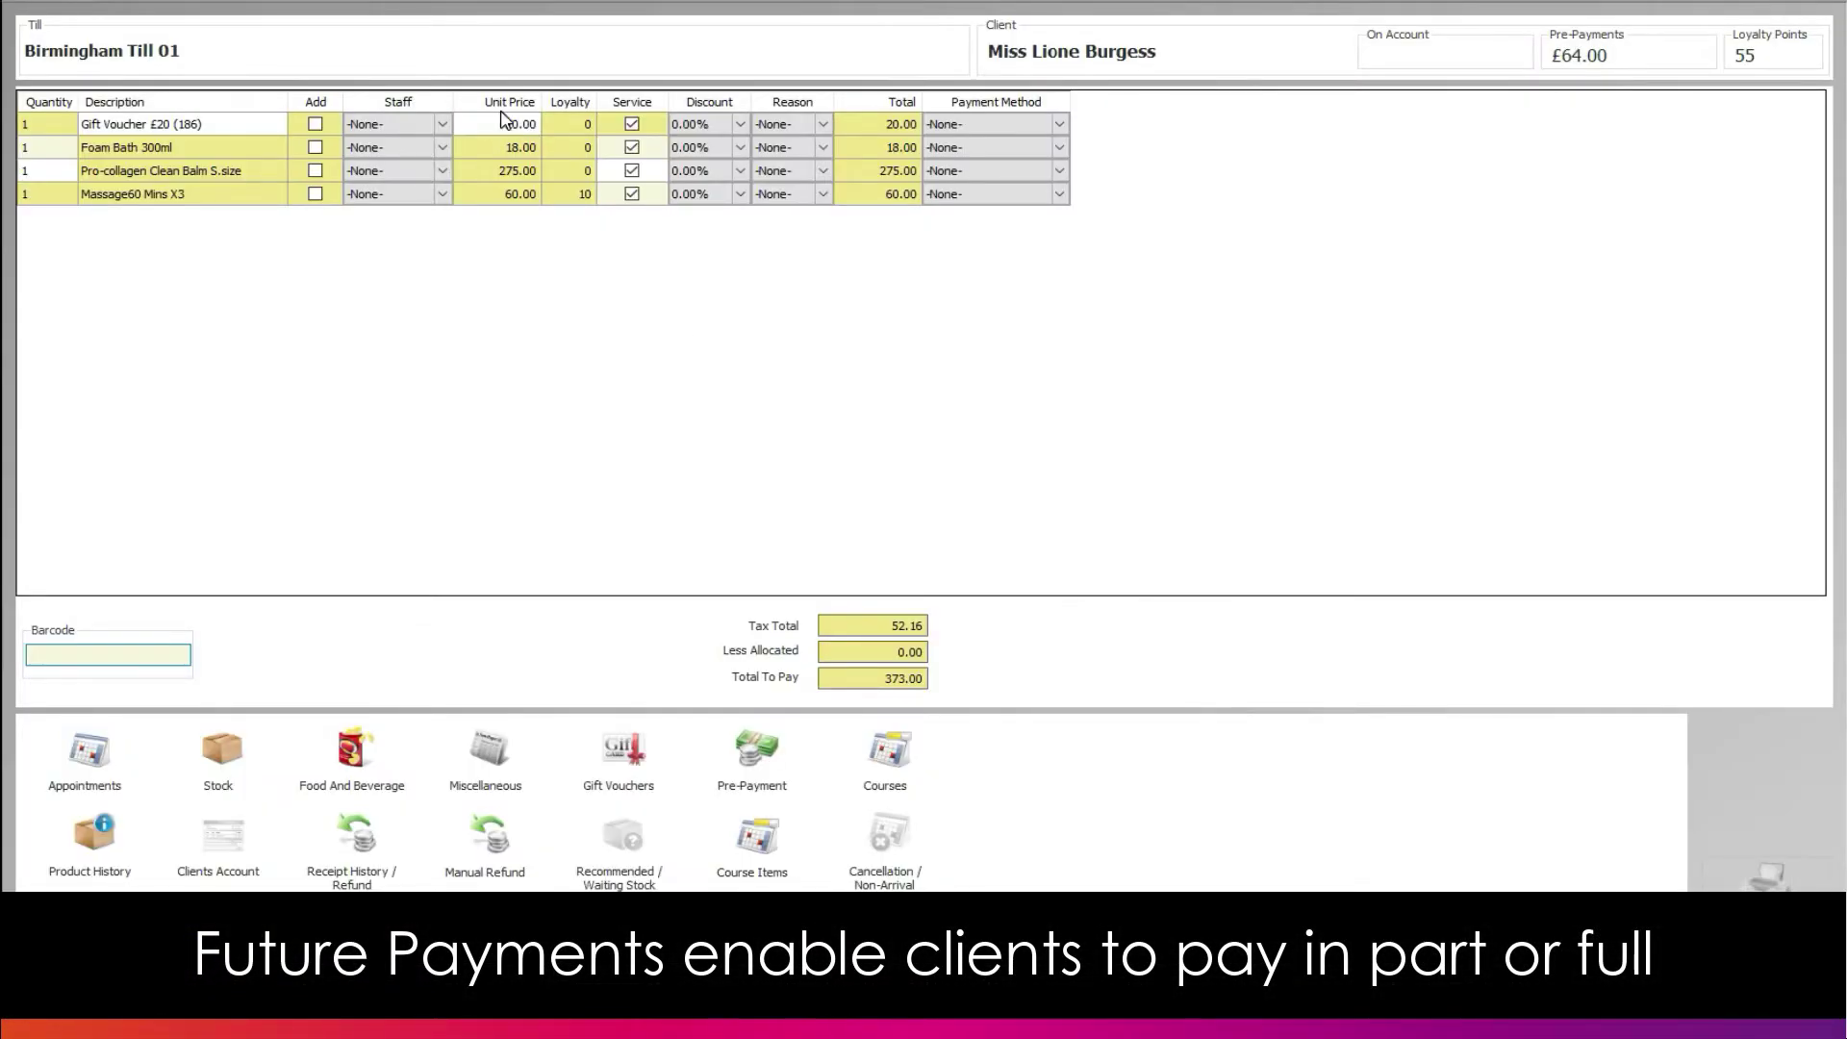
double_click(505, 123)
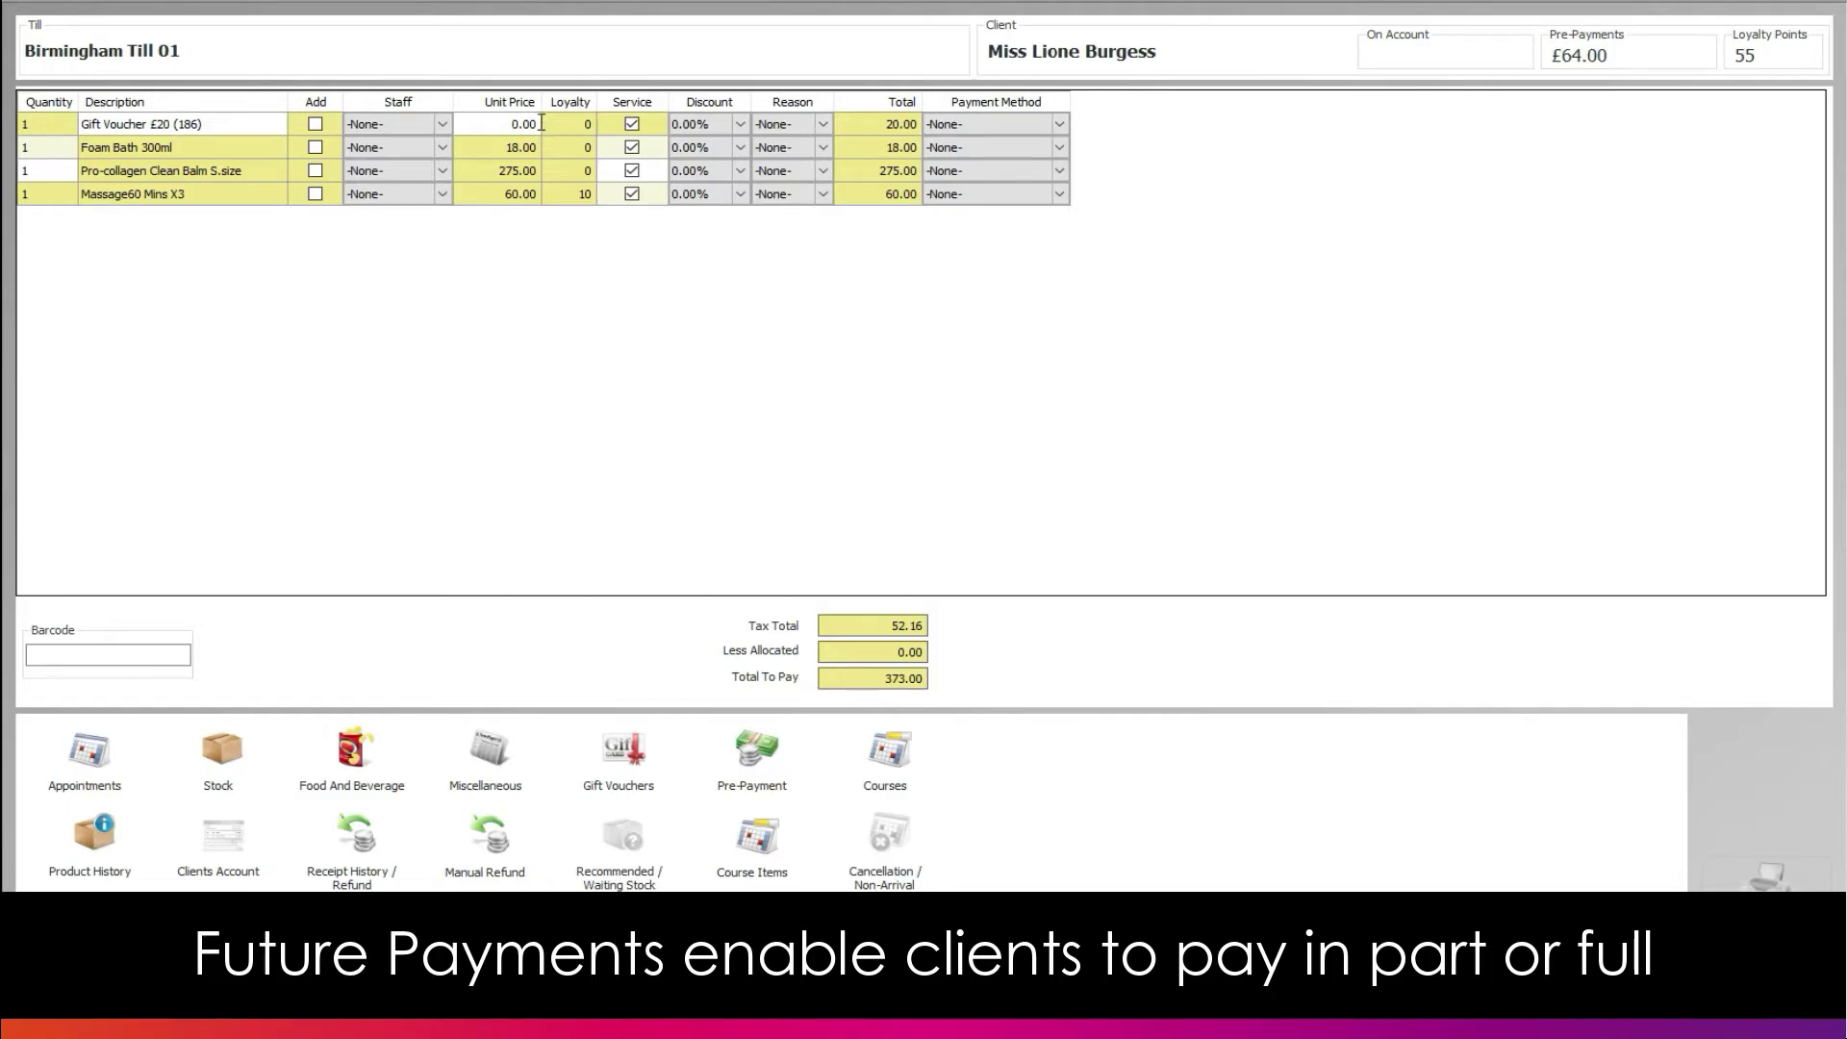
click(491, 124)
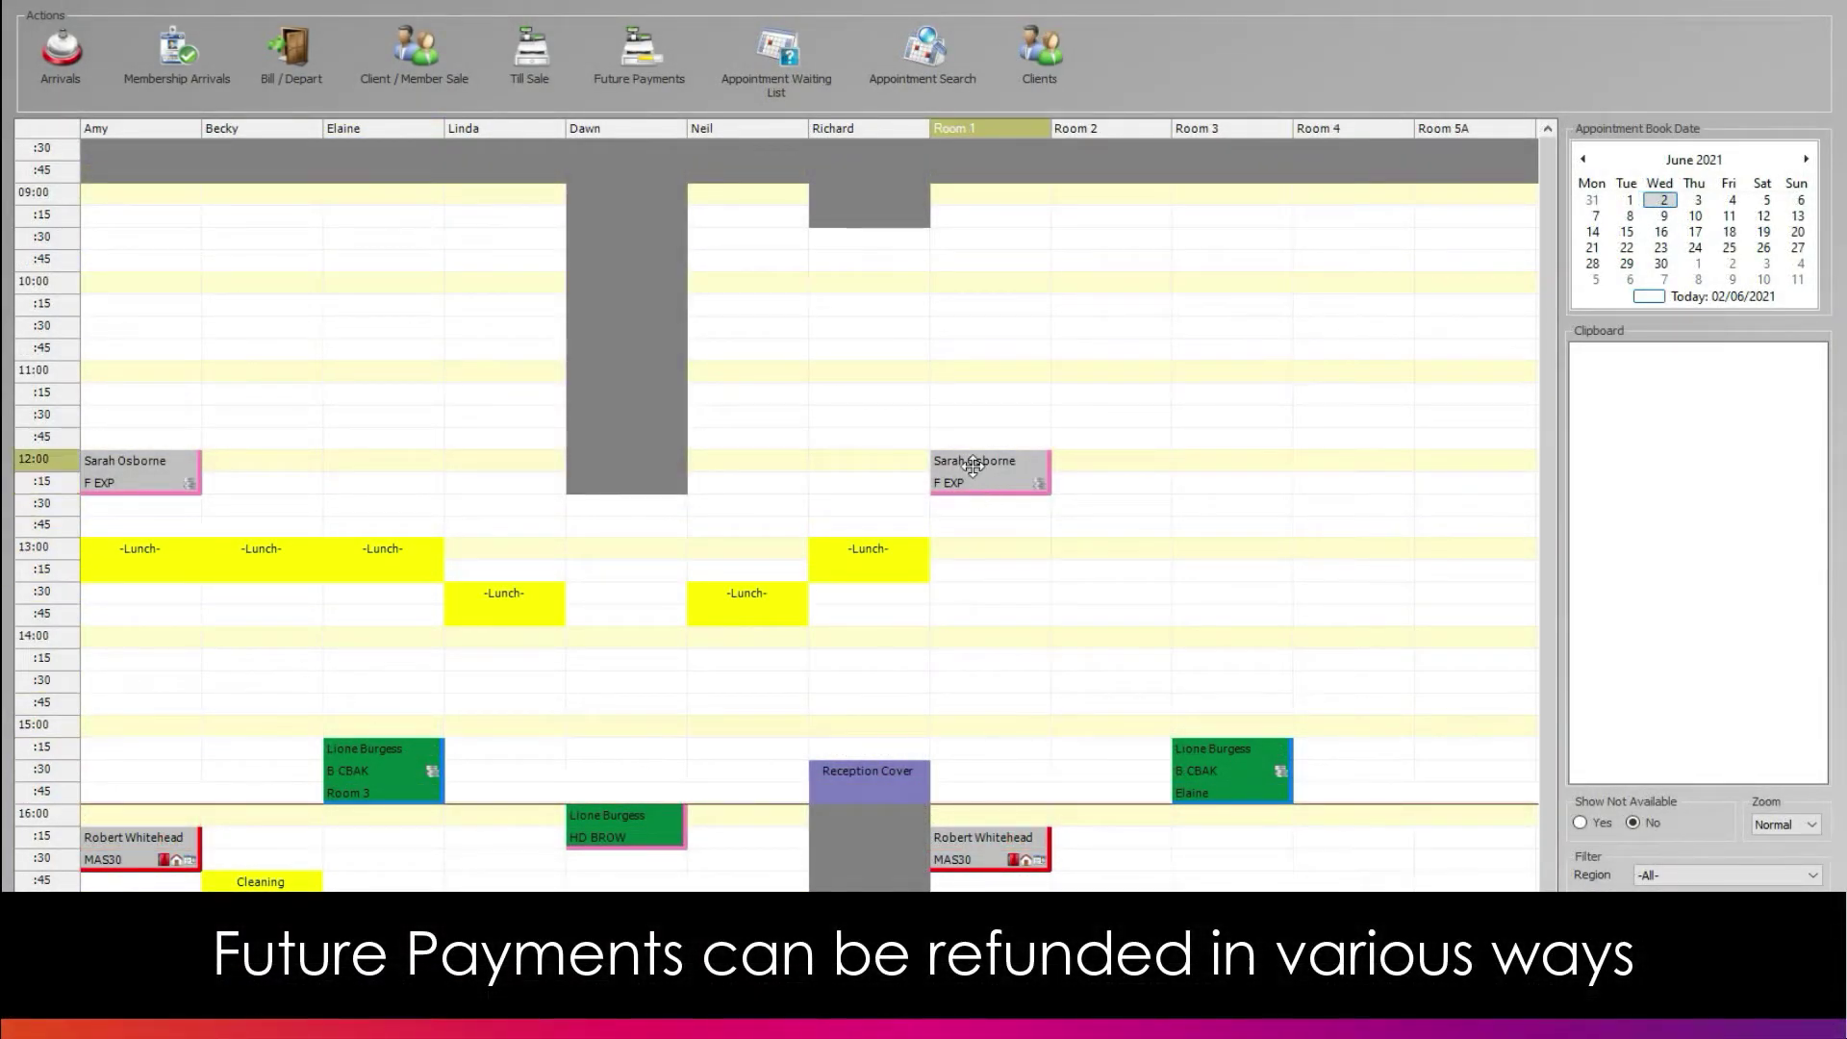
Step: Cancel the F EXP booking with Credit refund action and Pay Now for the cancellation charge
click(972, 476)
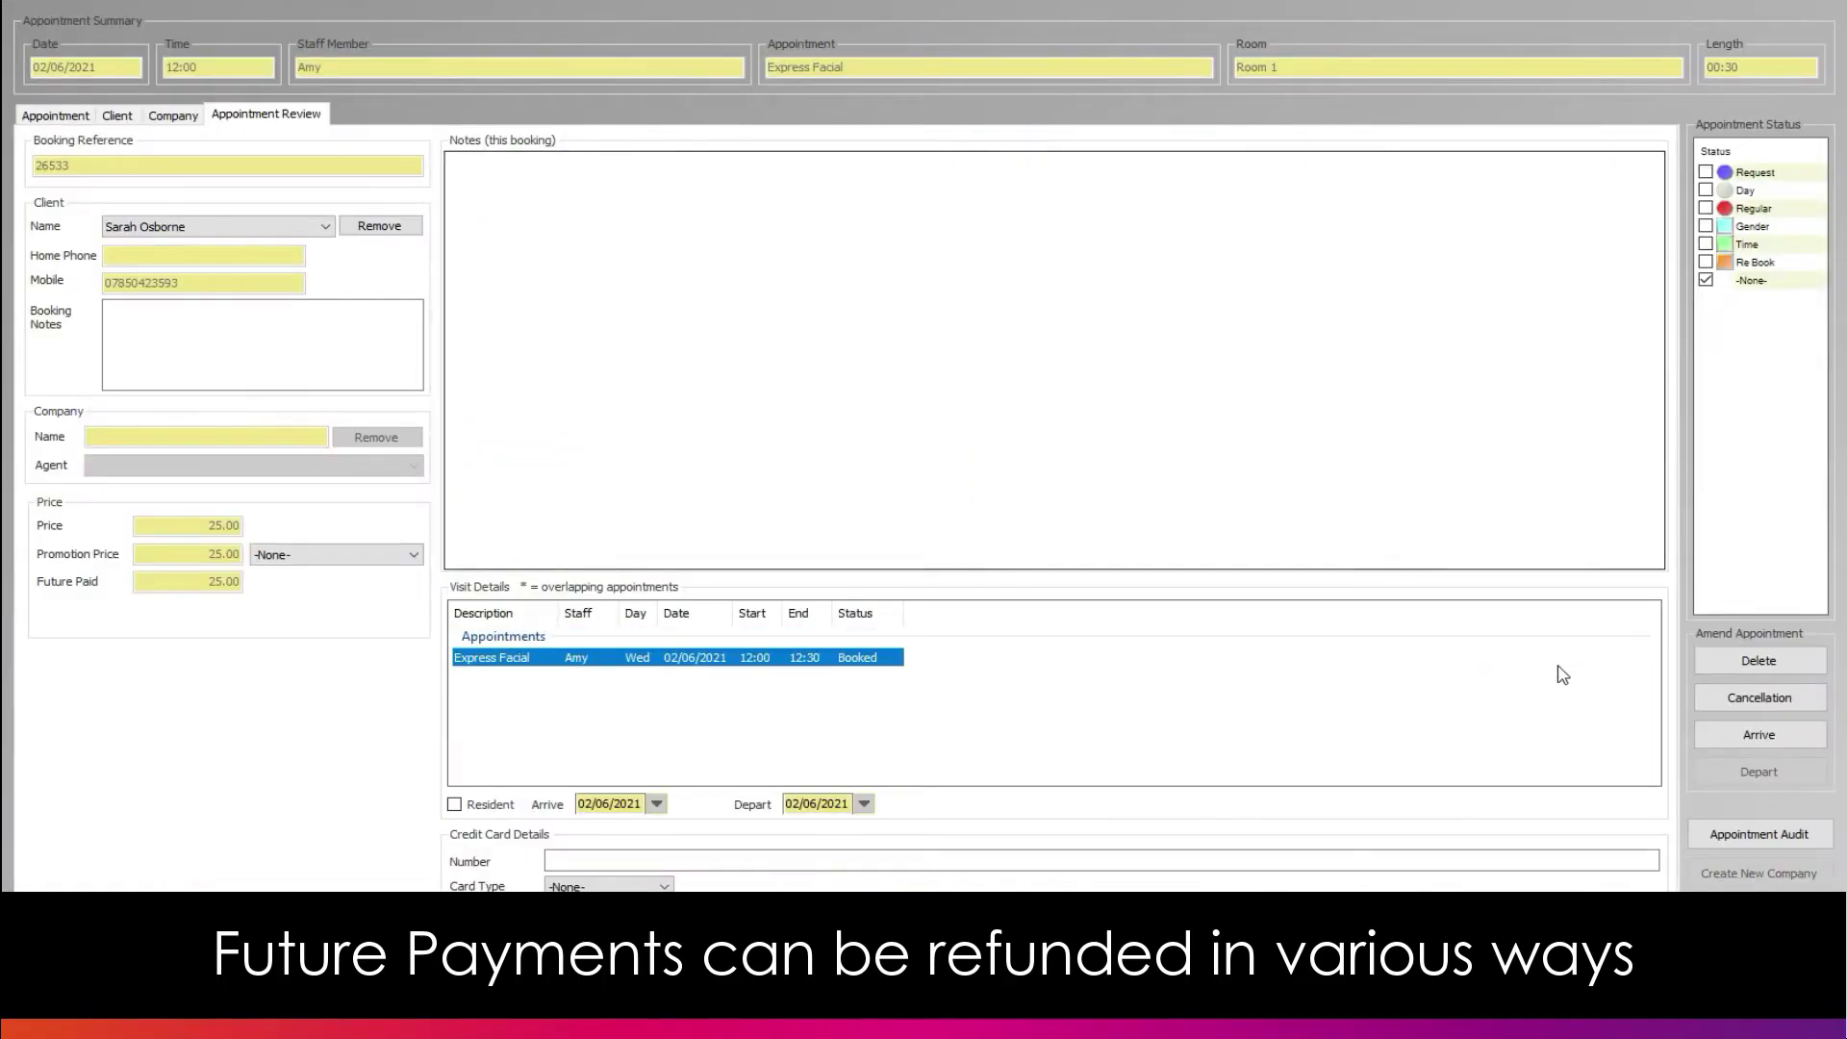
click(1752, 705)
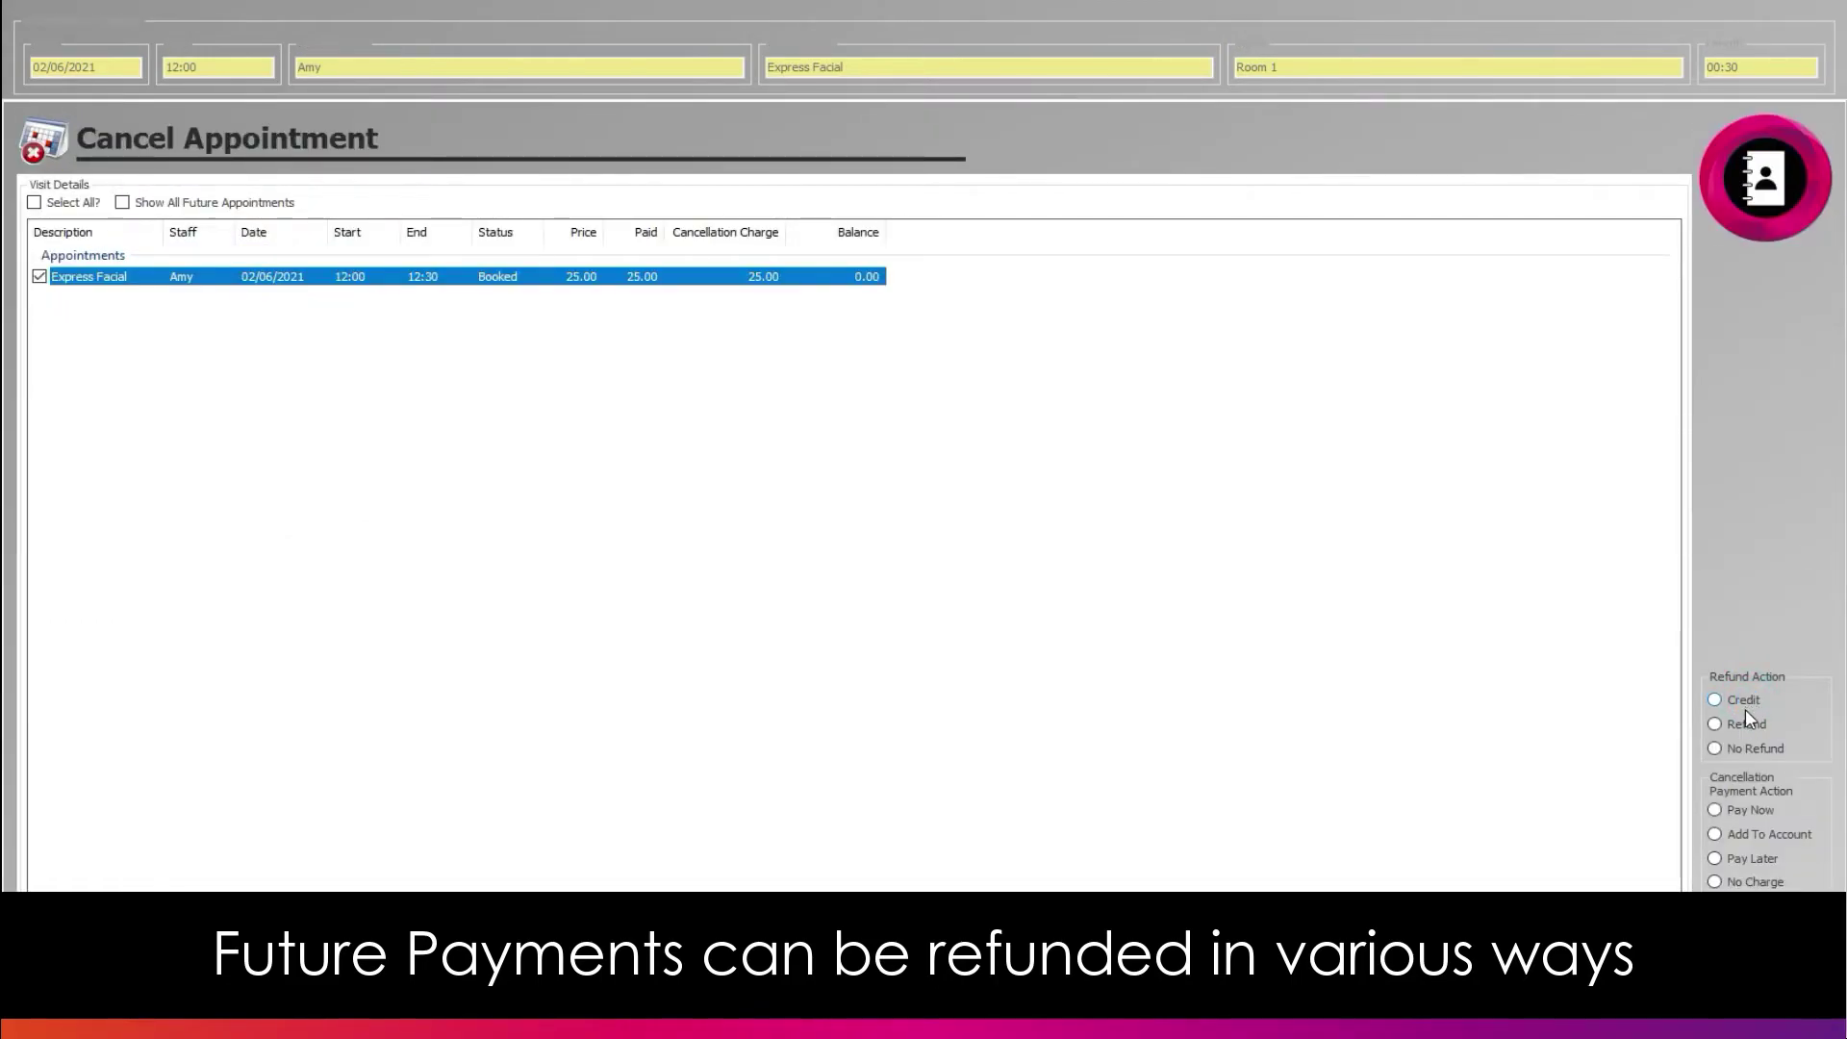
click(1746, 724)
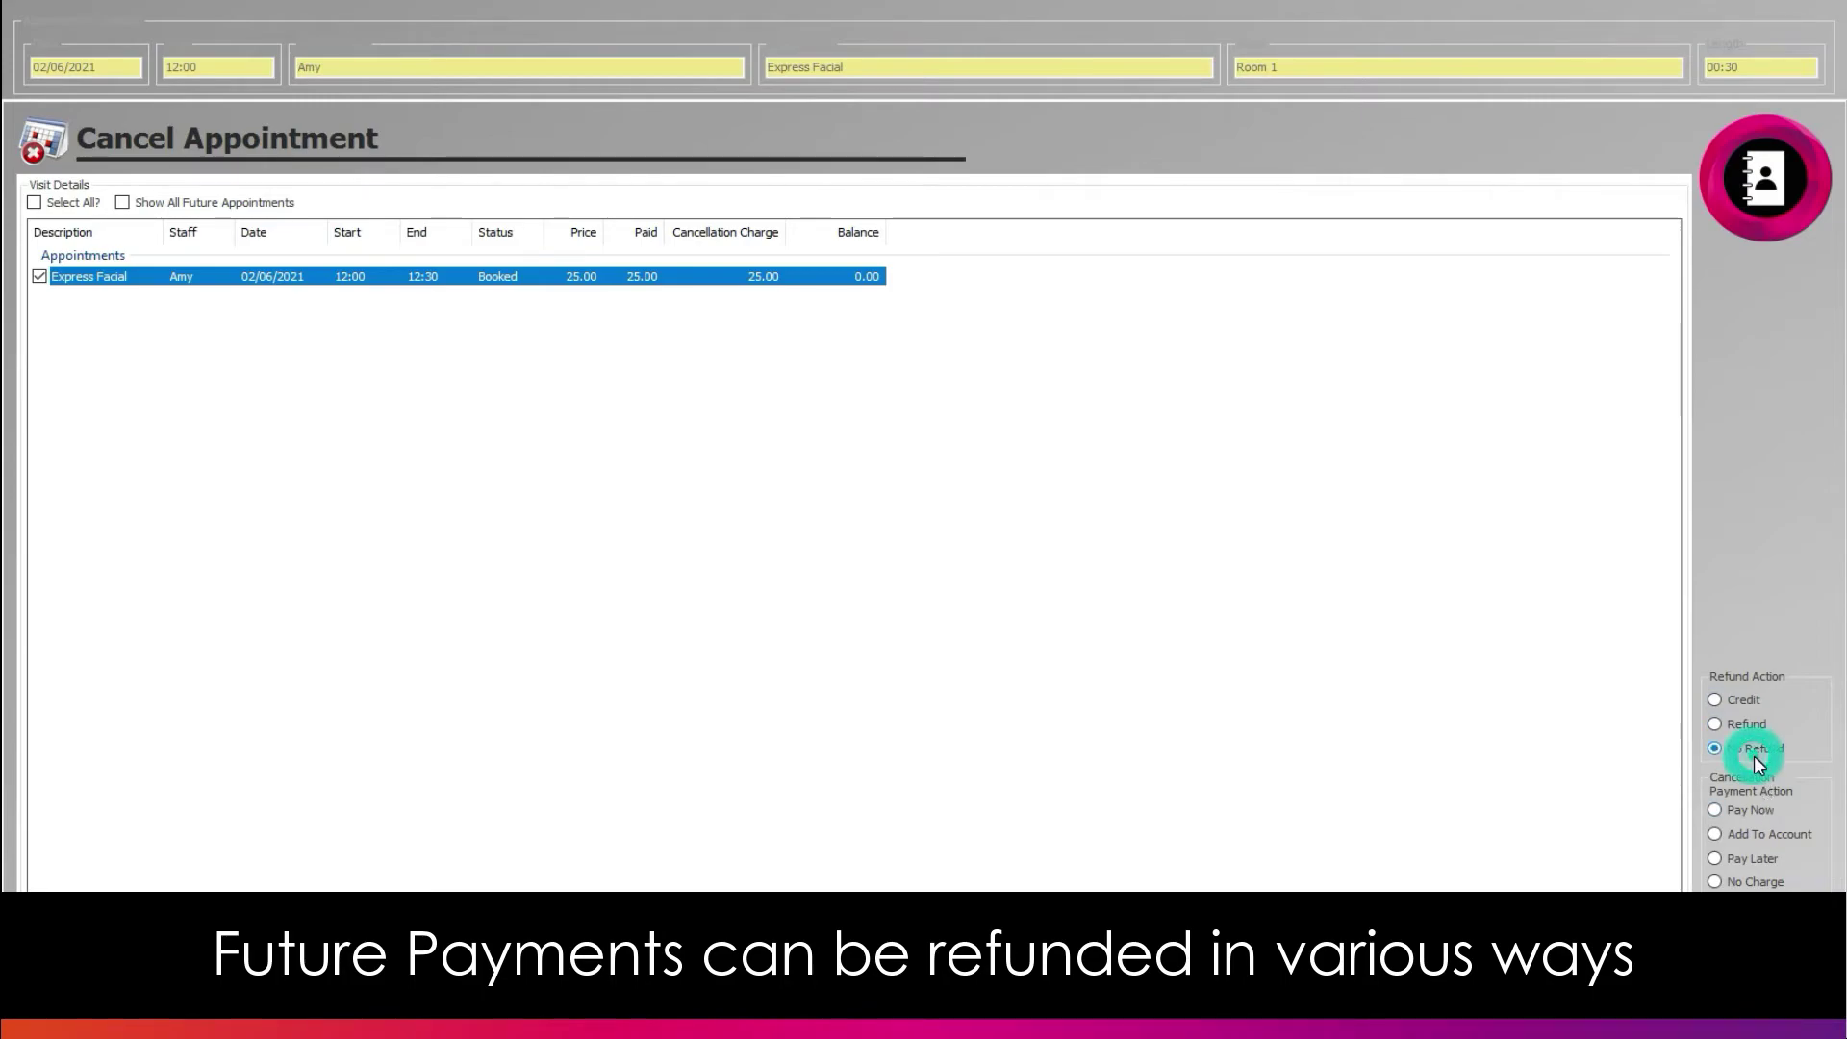
click(1739, 700)
click(1755, 810)
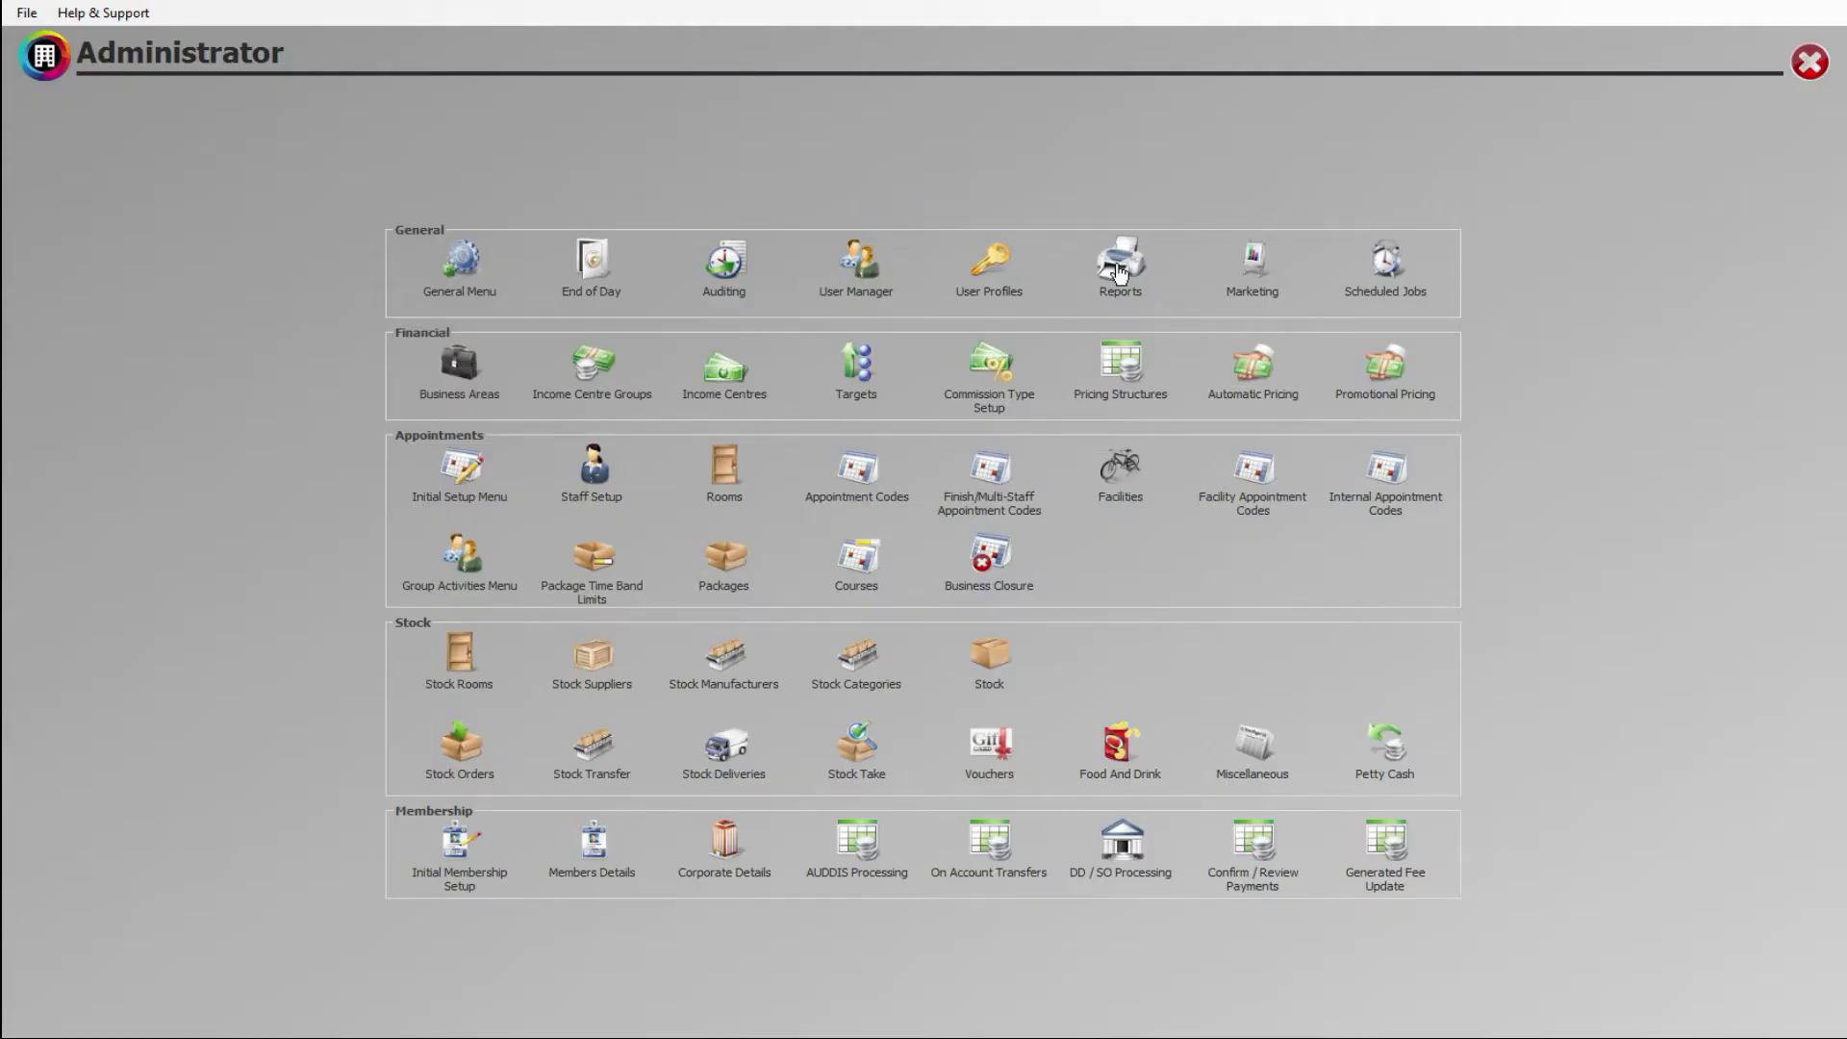
Step: Preview the Future Business Overview report for Birmingham
click(1121, 269)
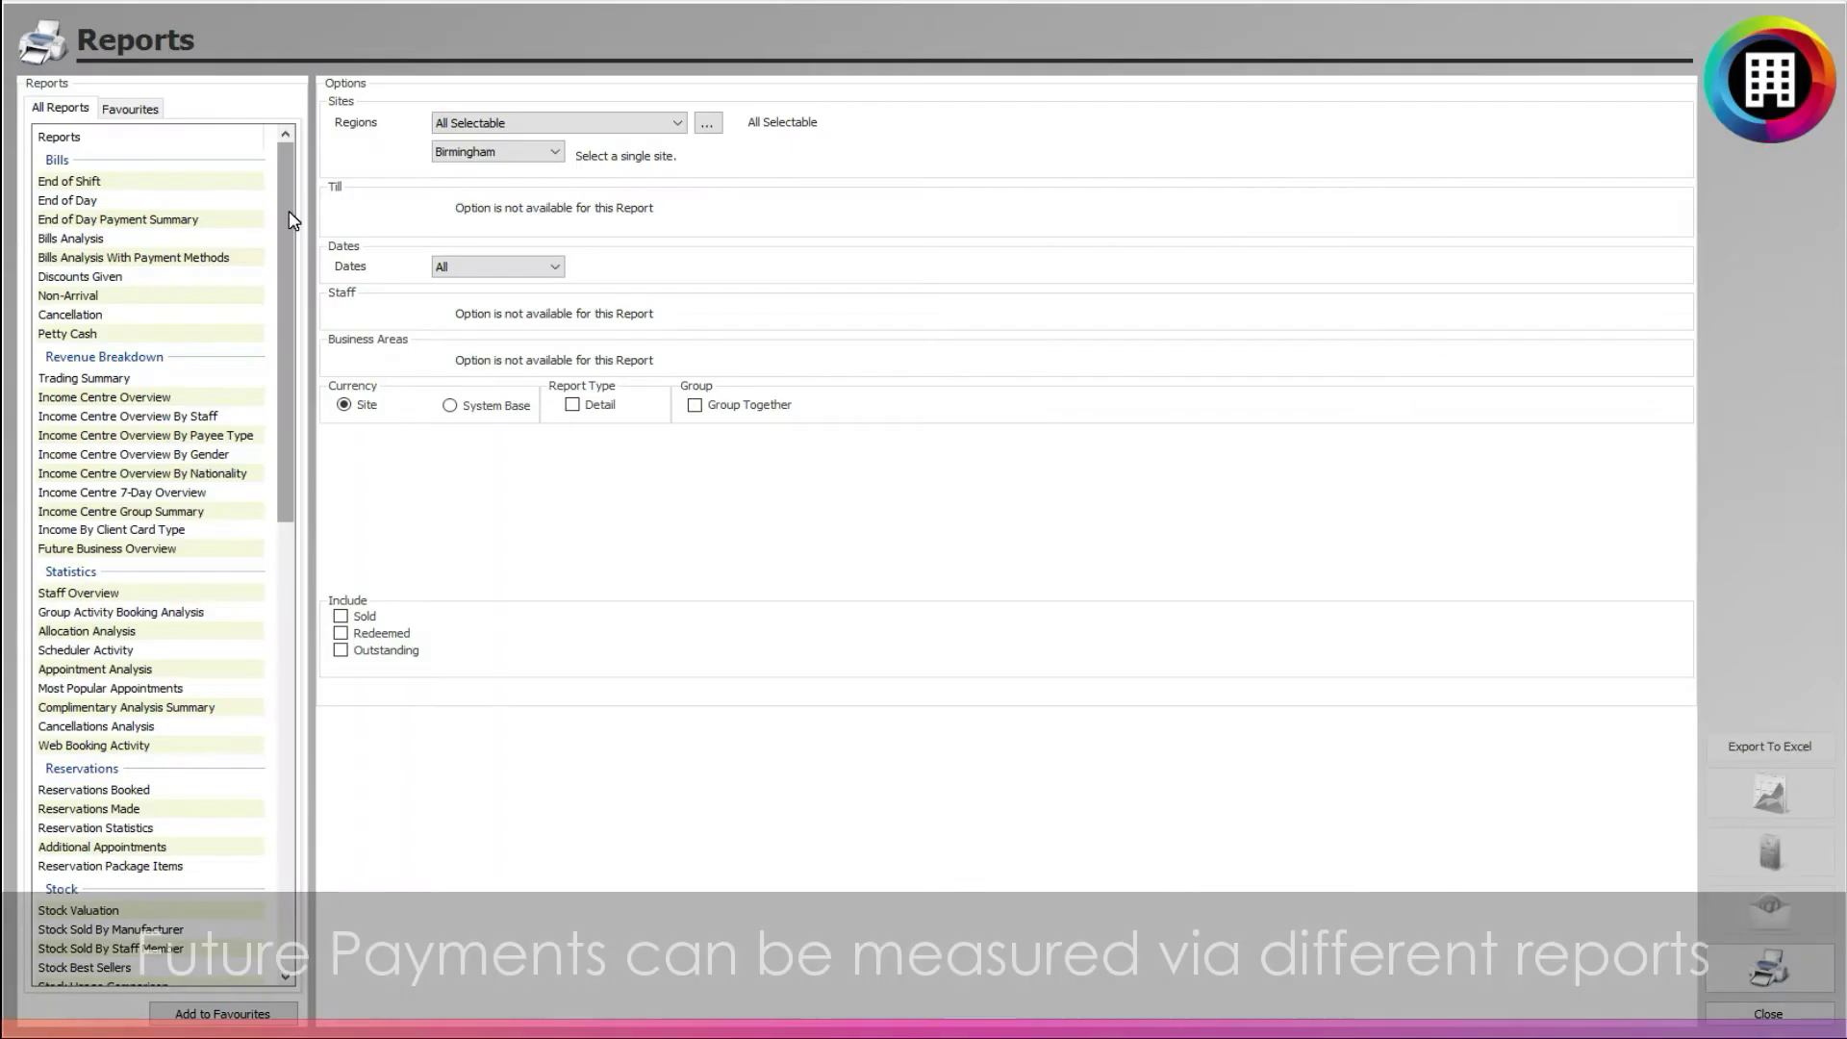
click(134, 553)
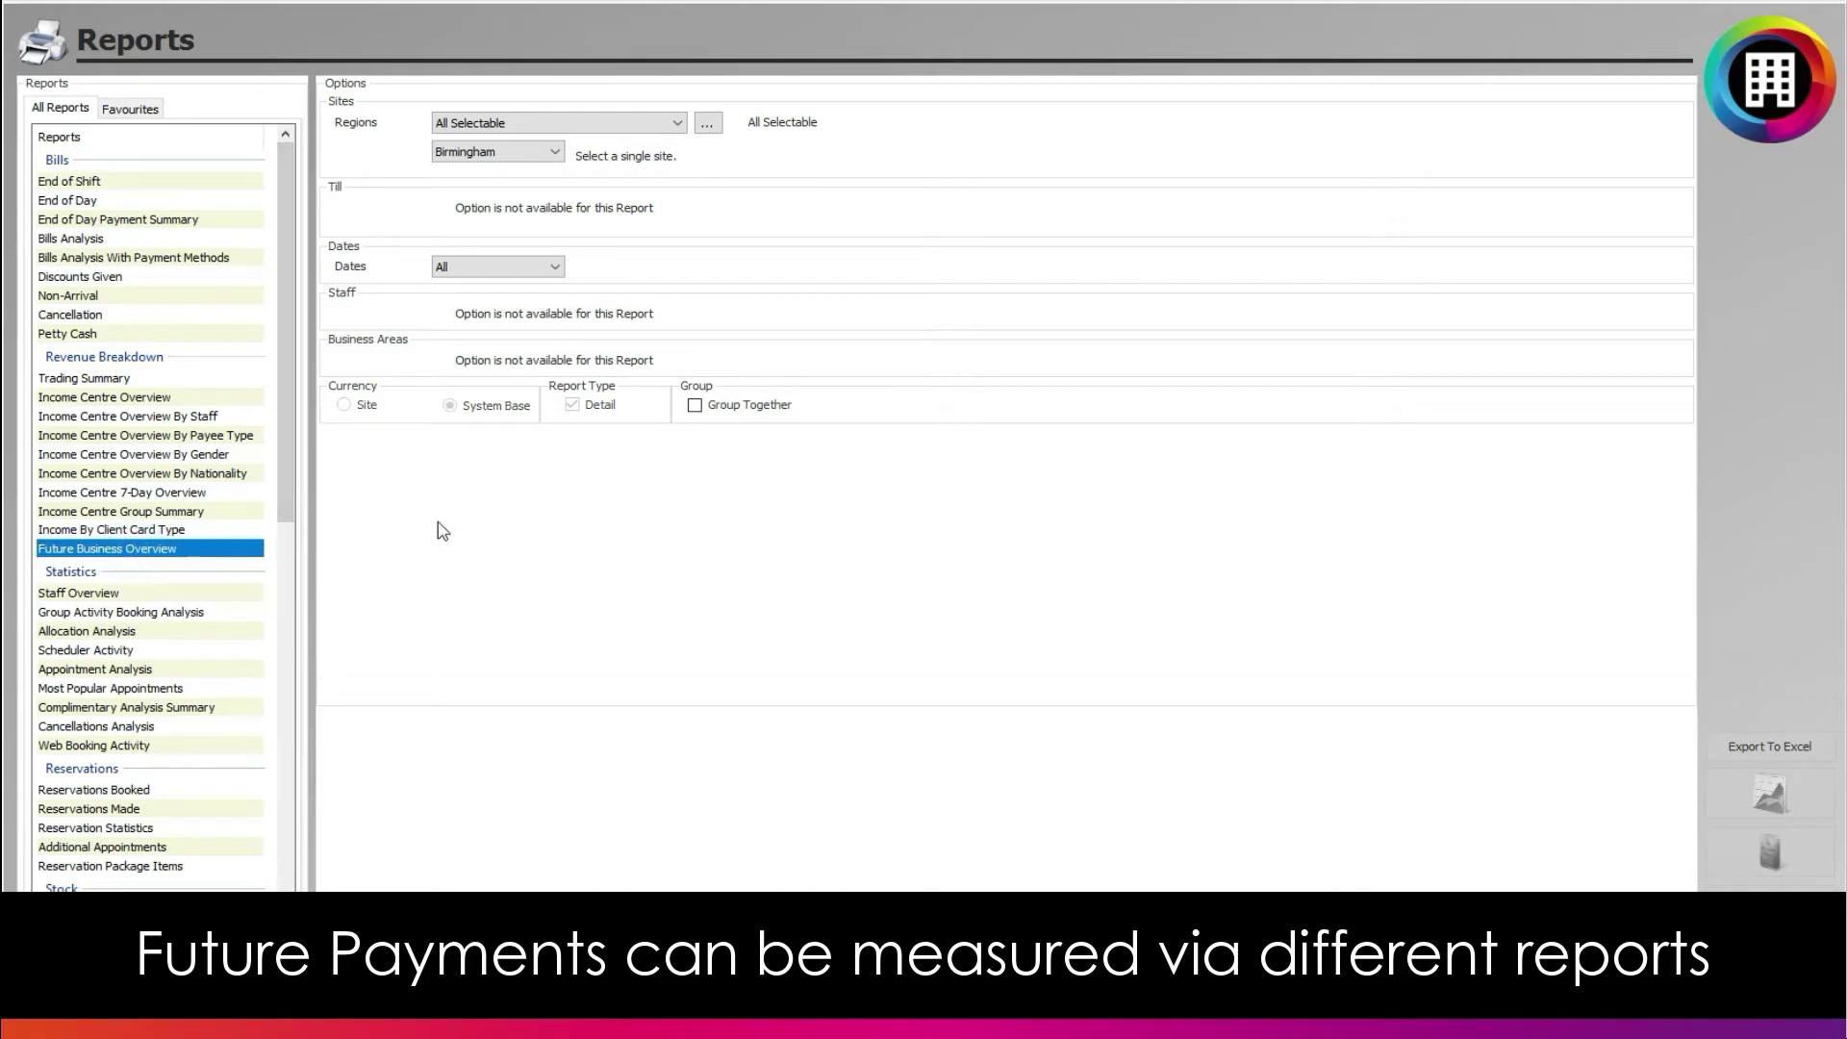
click(1707, 869)
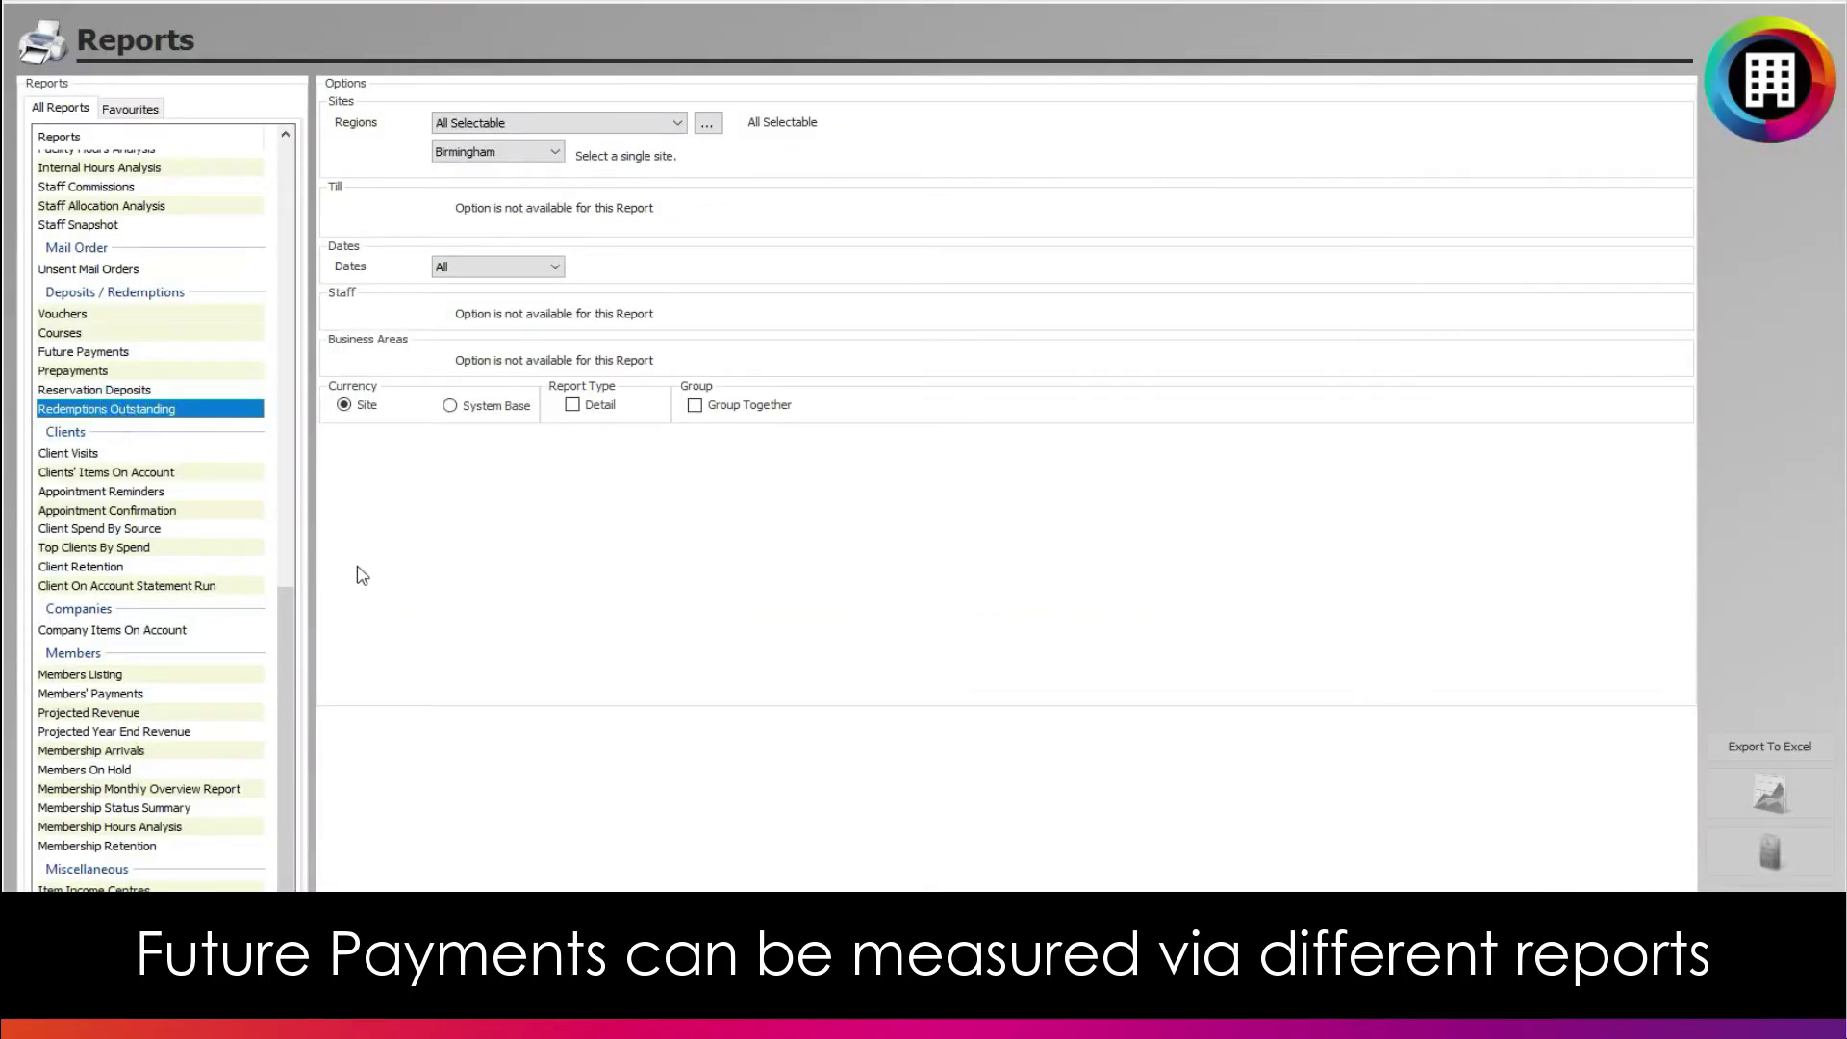
Step: Preview the detailed Redemptions Outstanding report and jump to its last page of grand totals
click(572, 406)
click(1769, 793)
scroll(890, 597, down, 2)
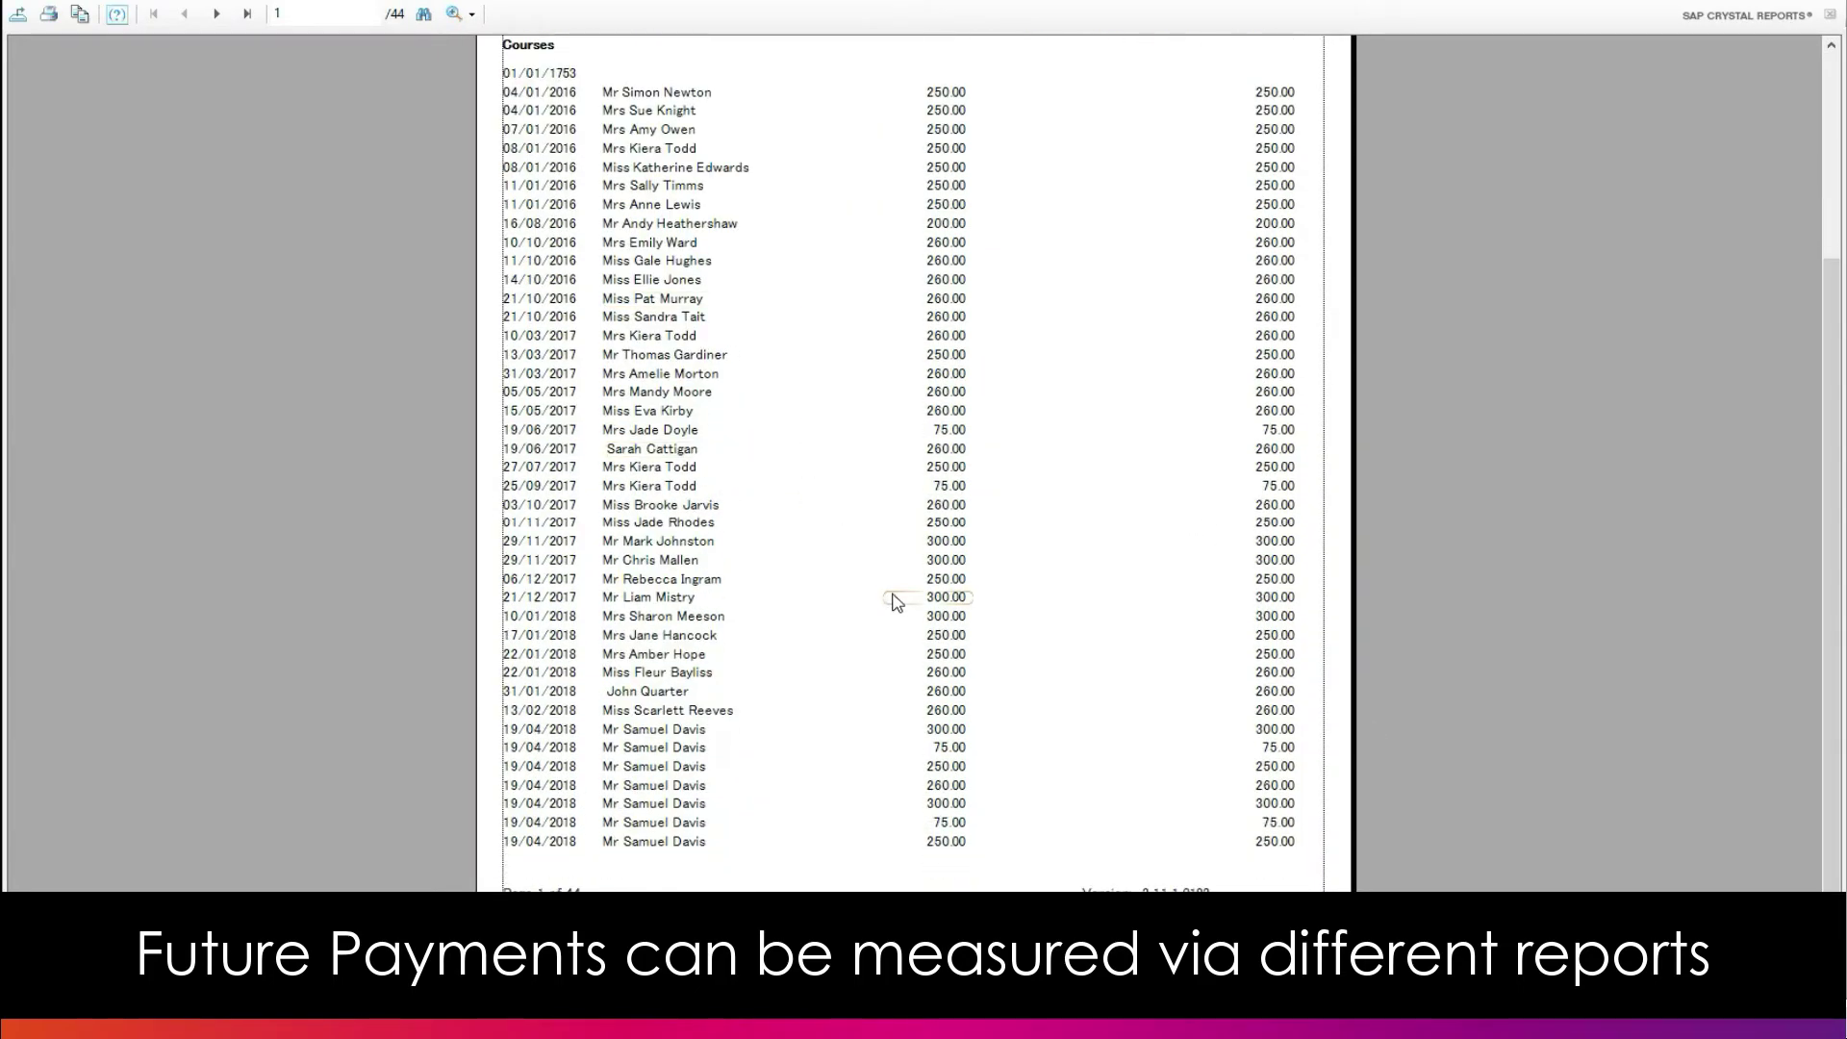
scroll(891, 591, up, 2)
scroll(891, 590, down, 1)
click(243, 17)
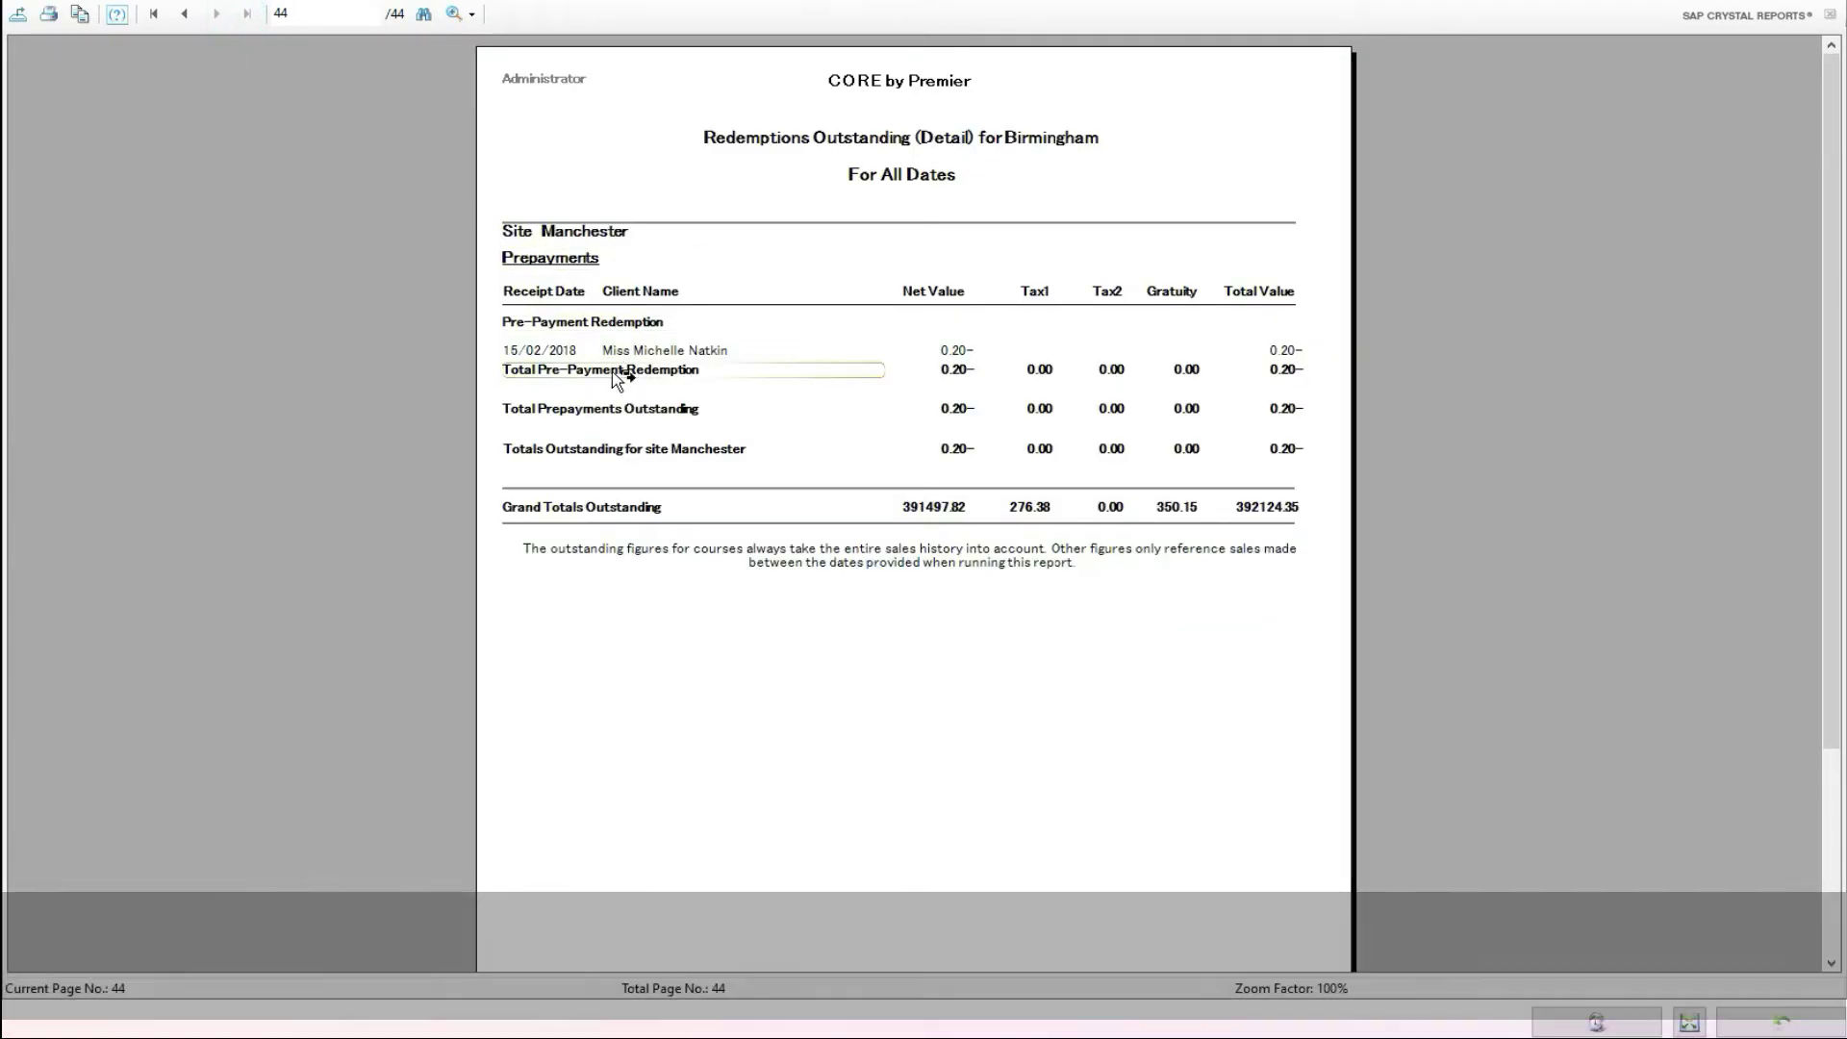